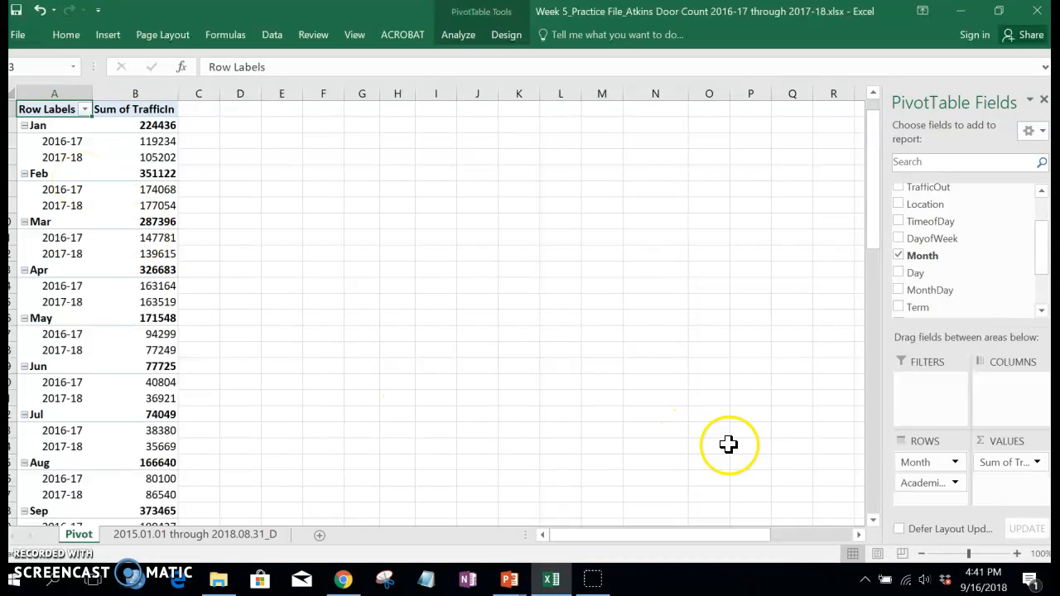
Step: Remove the academic year field from the PivotTable's rows so only Month remains
left_click(955, 488)
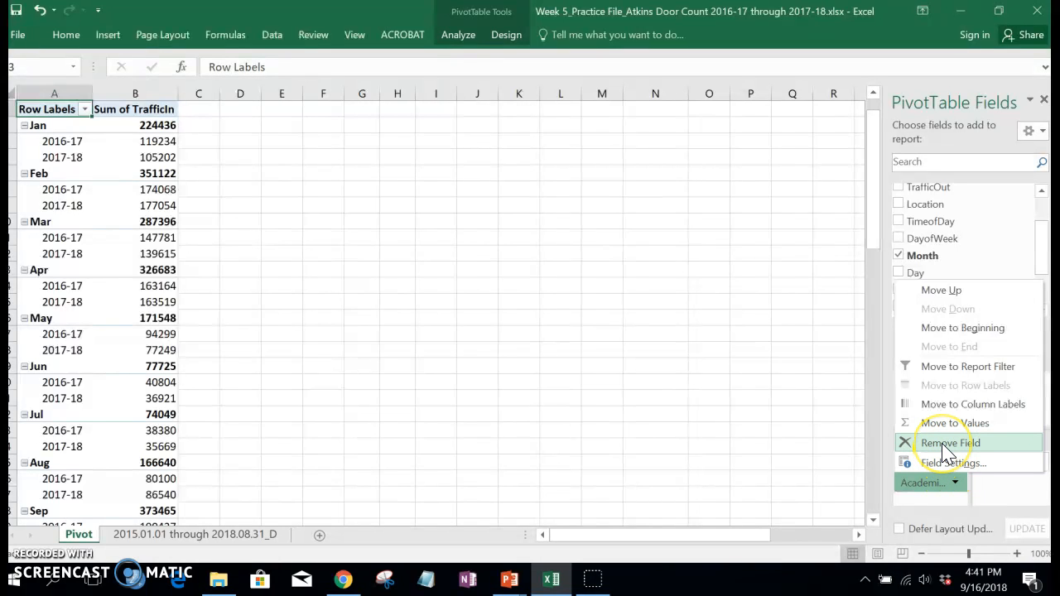
left_click(946, 445)
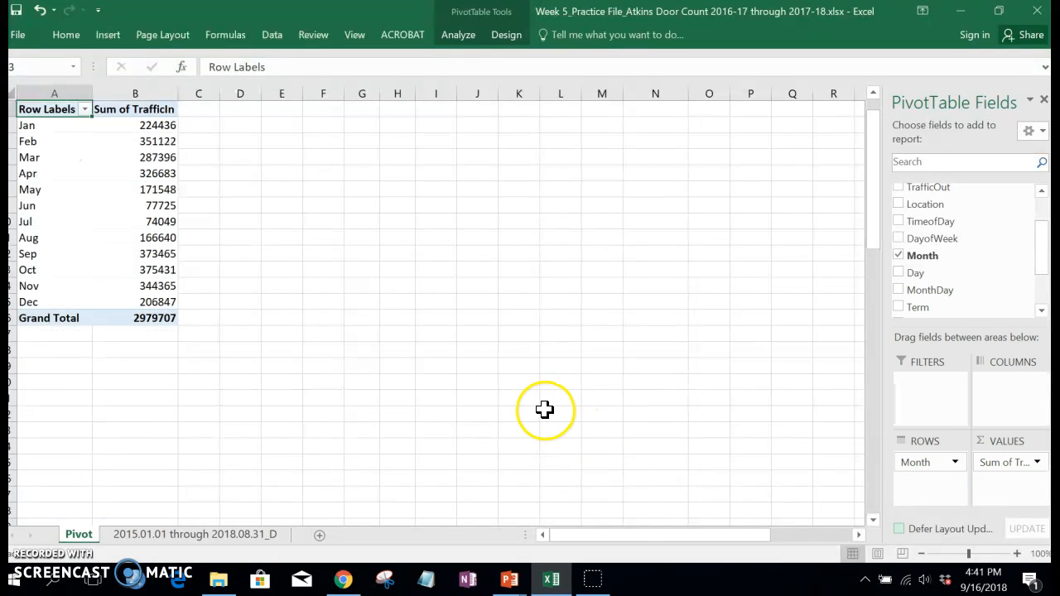
left_click(546, 410)
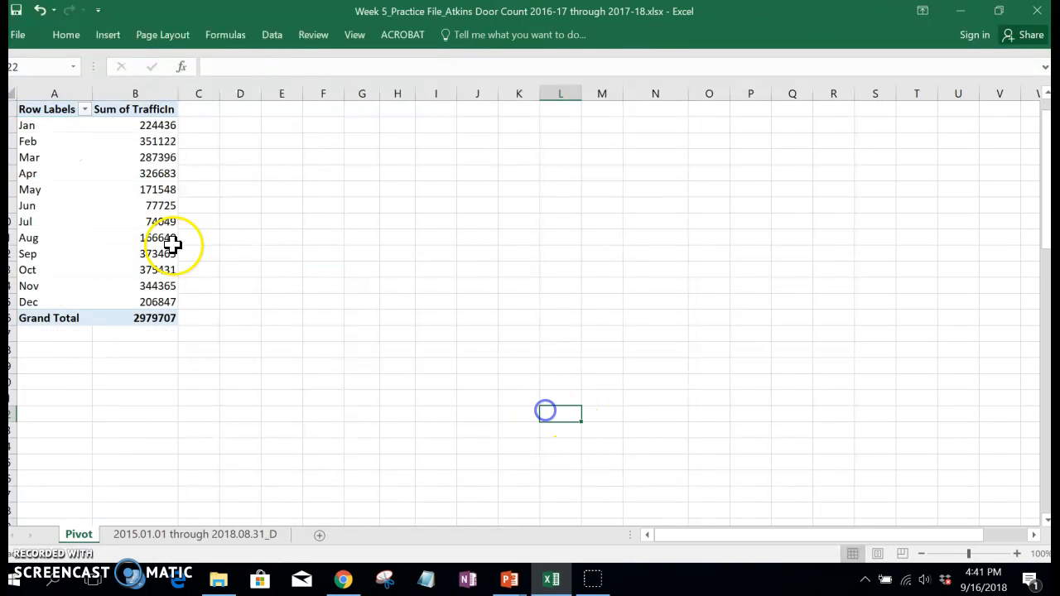
Step: Insert a clustered column PivotChart from the Jan to Dec traffic rows and place it beside the table
left_click(27, 123)
left_click_drag(27, 122, 126, 296)
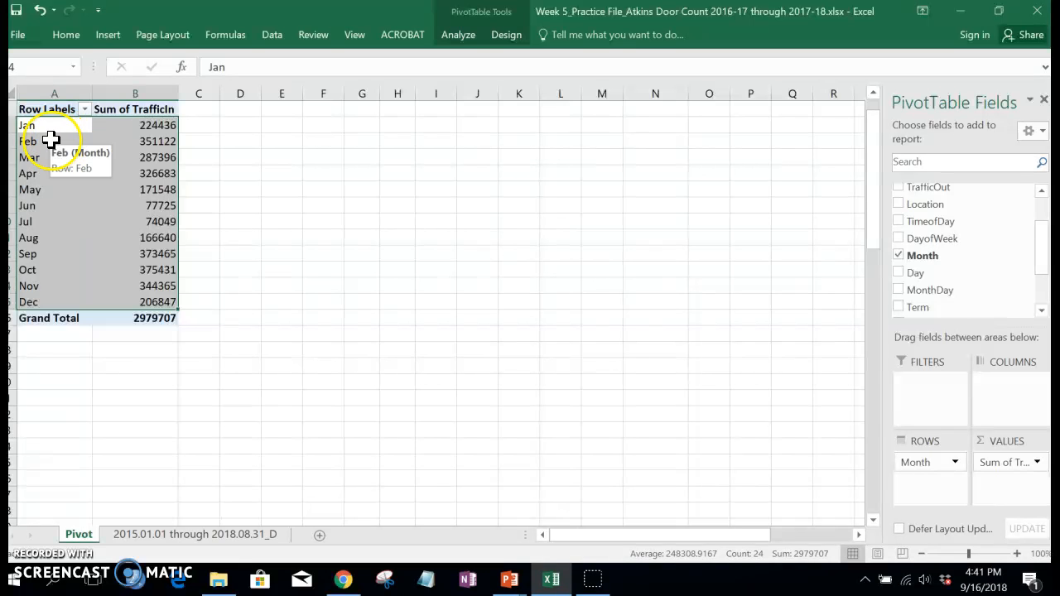
left_click(106, 37)
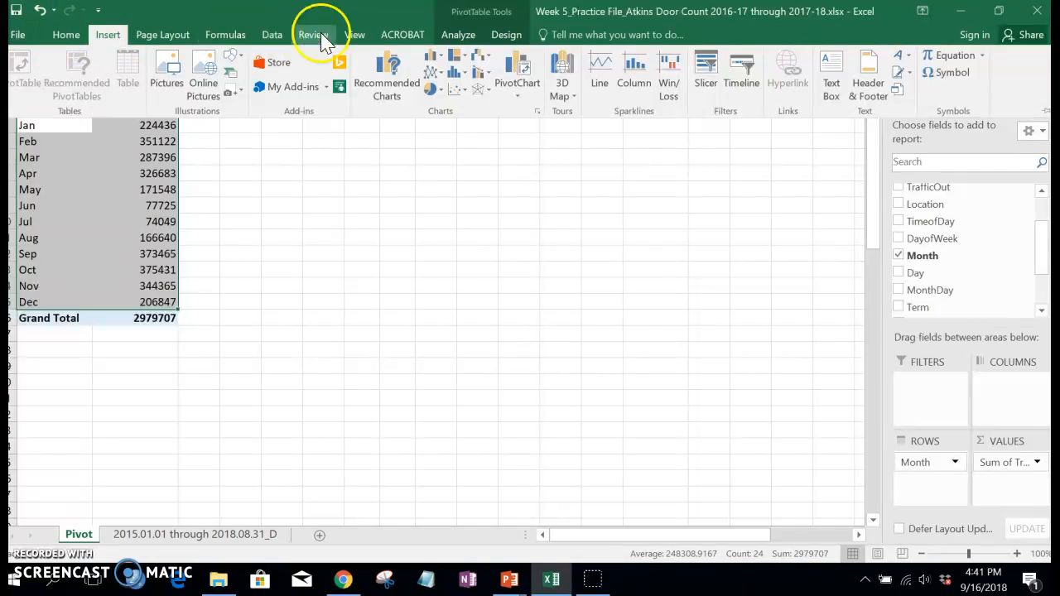
left_click(386, 74)
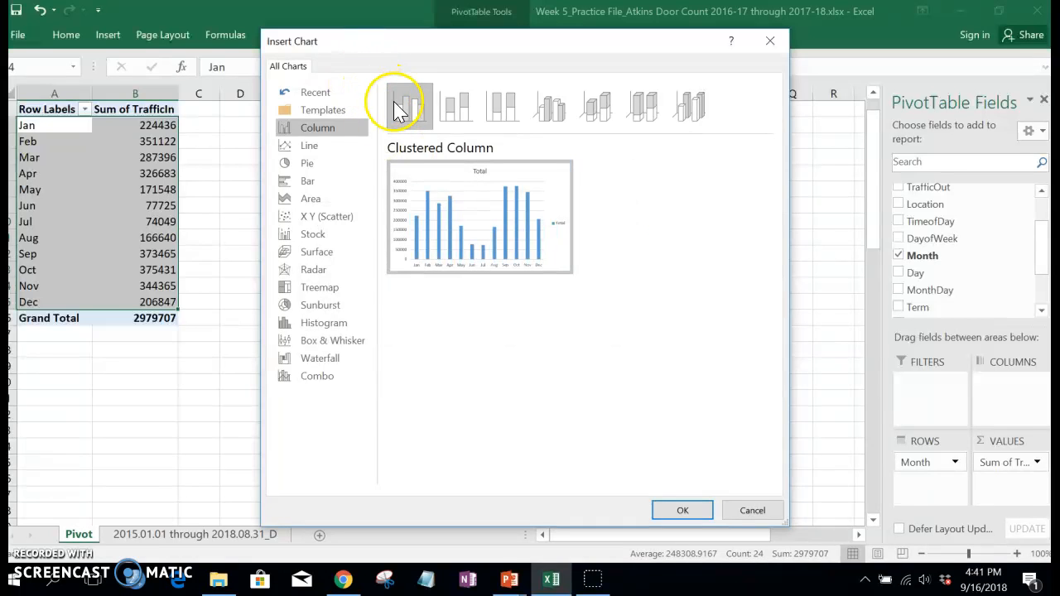
left_click(431, 199)
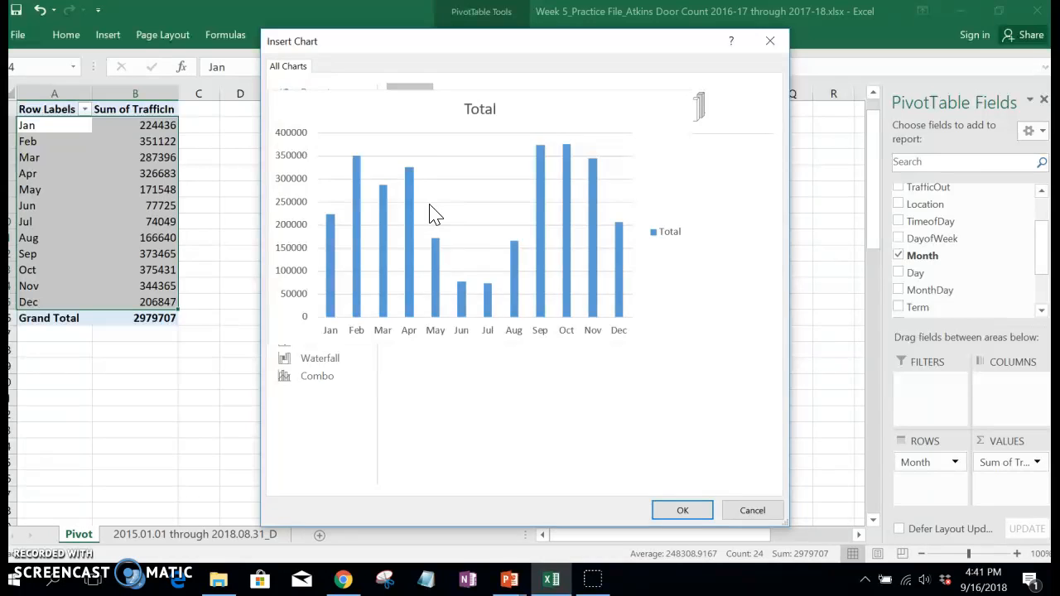
left_click(680, 511)
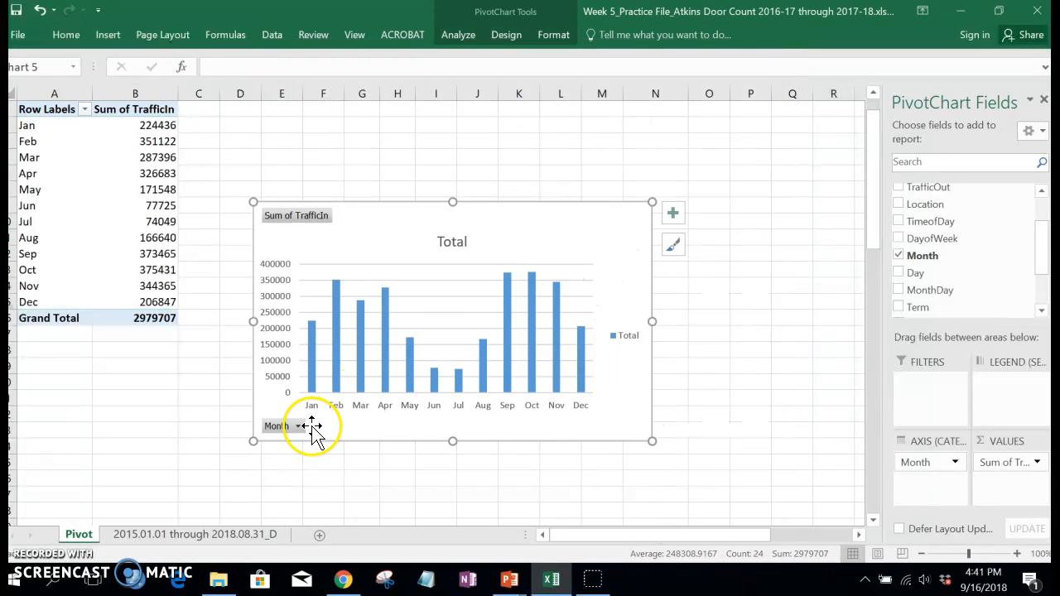
left_click_drag(439, 218, 386, 142)
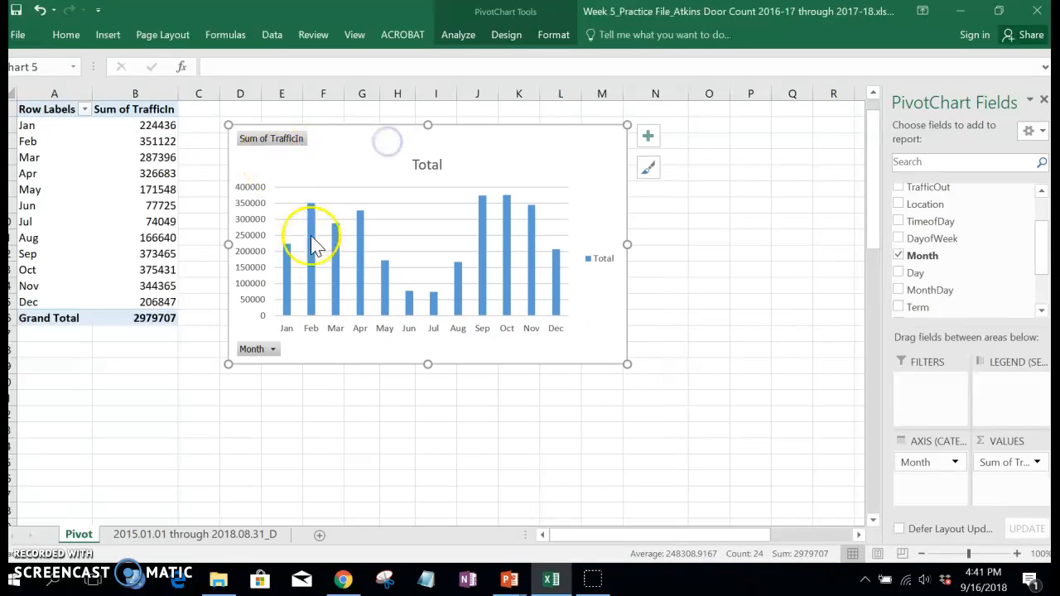
Step: Filter the chart's Month field to show only Jan, Feb, Mar, Apr and May
left_click(273, 351)
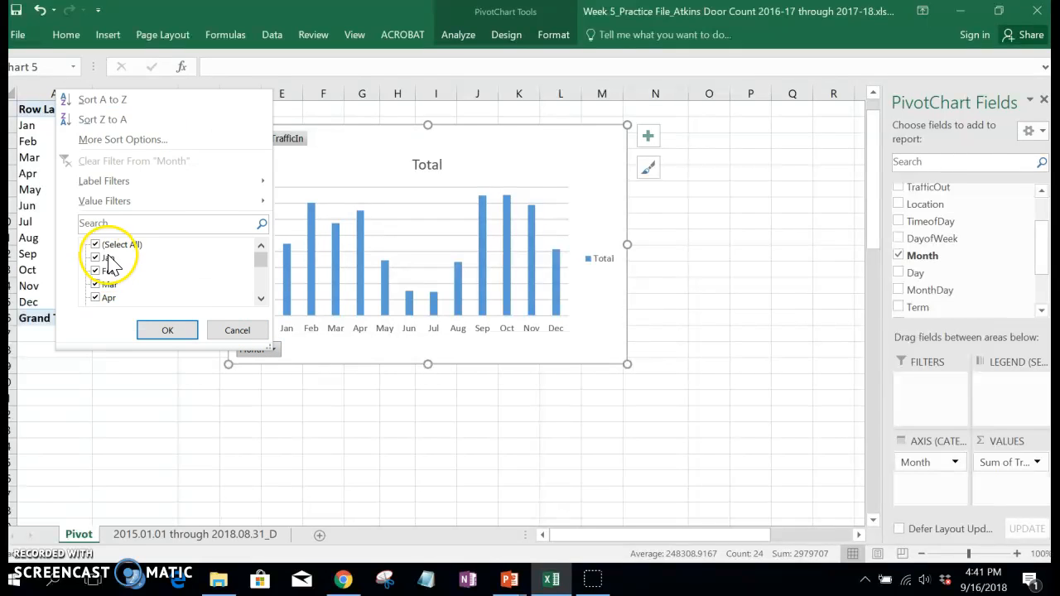
left_click(94, 245)
left_click(95, 257)
left_click(95, 271)
left_click(95, 284)
left_click(95, 297)
left_click_drag(260, 260, 259, 265)
left_click(95, 298)
left_click(169, 331)
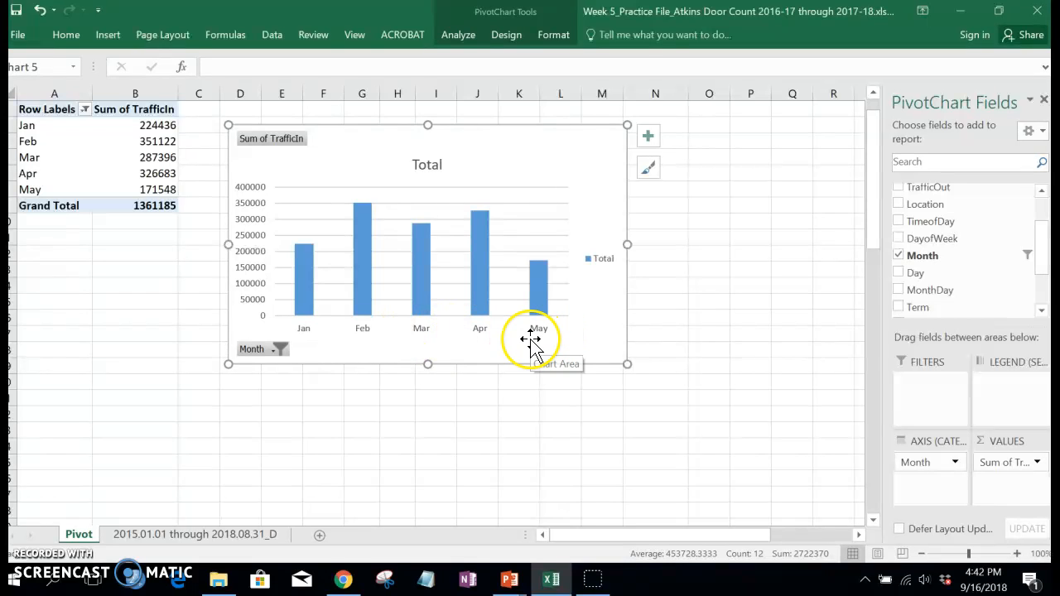
Step: Reset the chart's Month filter to include all months
left_click(279, 349)
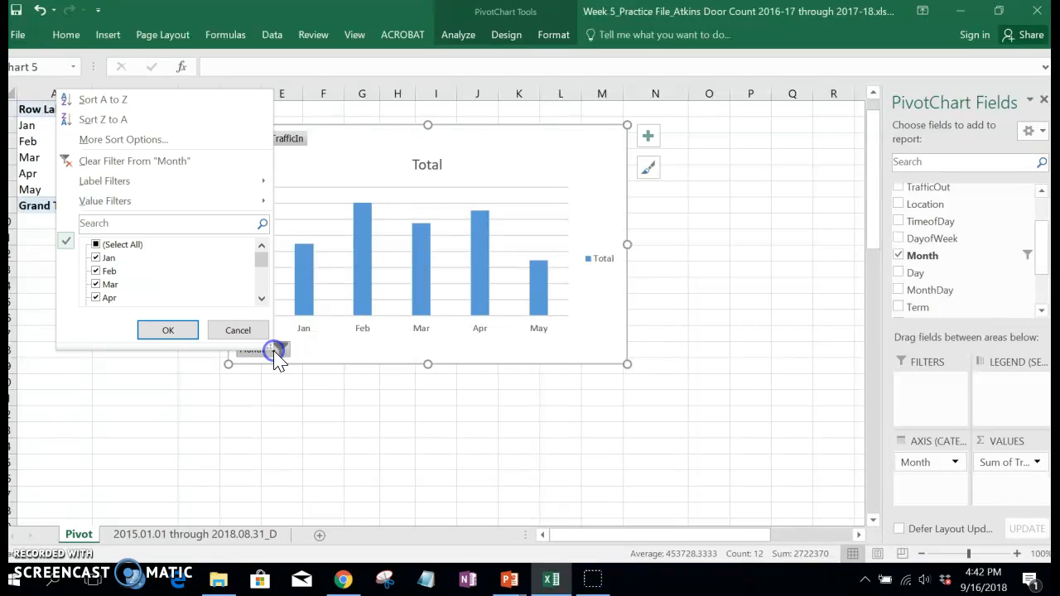
left_click(96, 245)
left_click(153, 329)
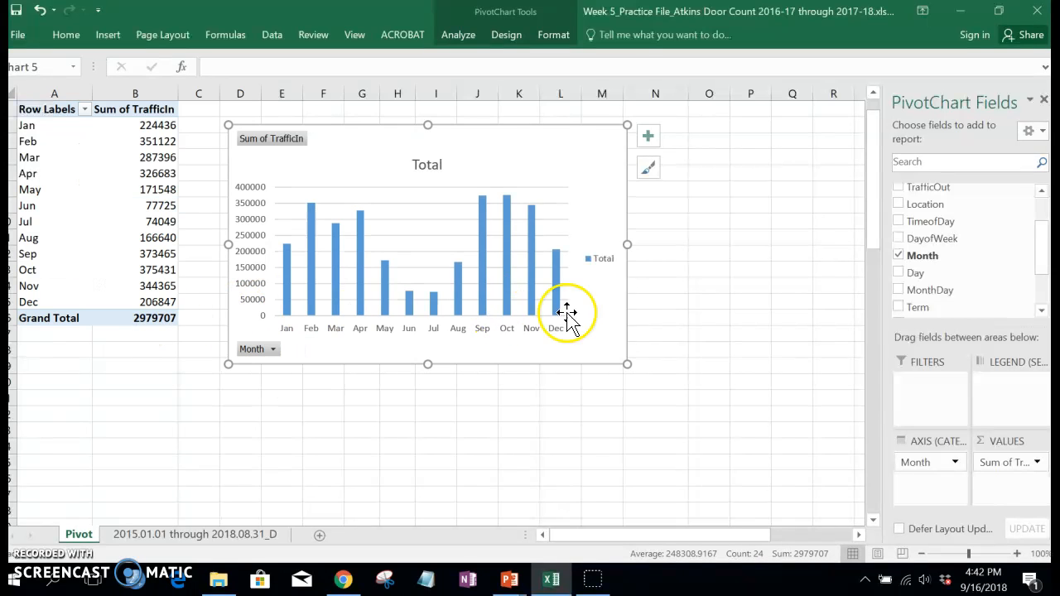
left_click(606, 312)
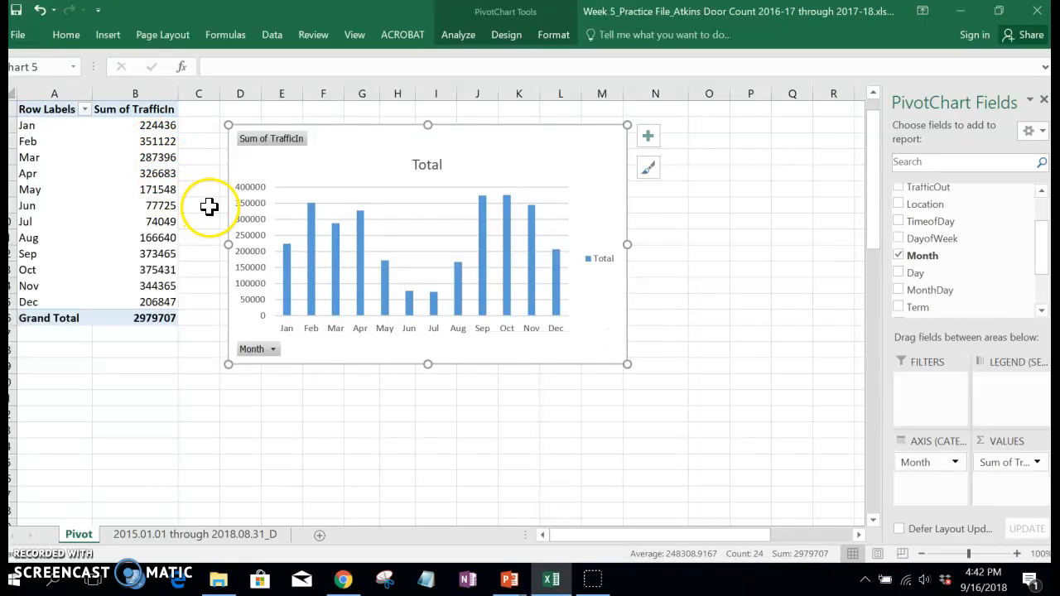
Step: Format column B, Sum of TrafficIn, as Number with 0 decimal places and a 1000 separator
left_click(151, 90)
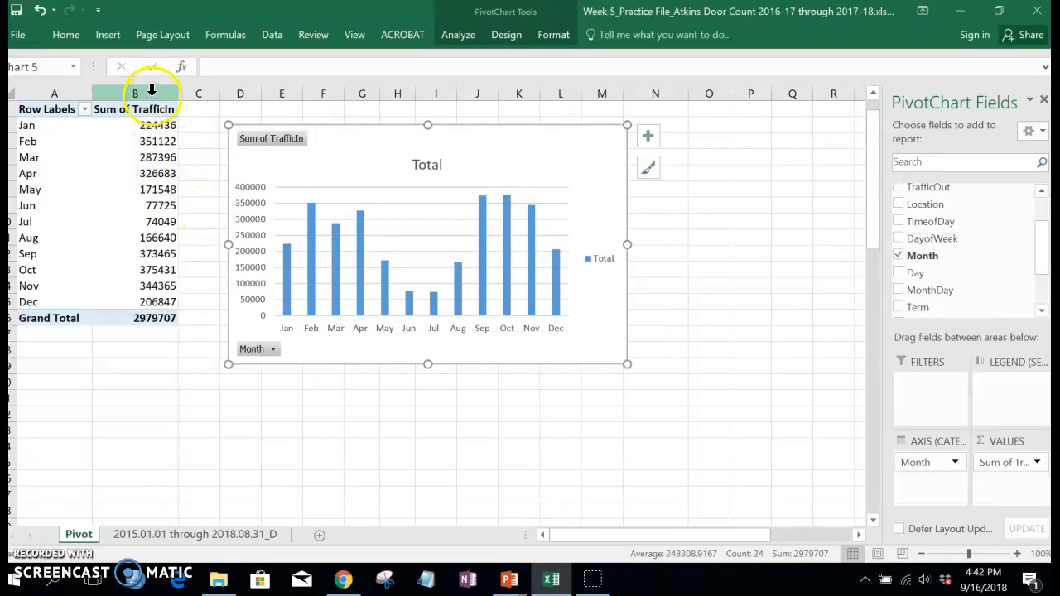
left_click(152, 89)
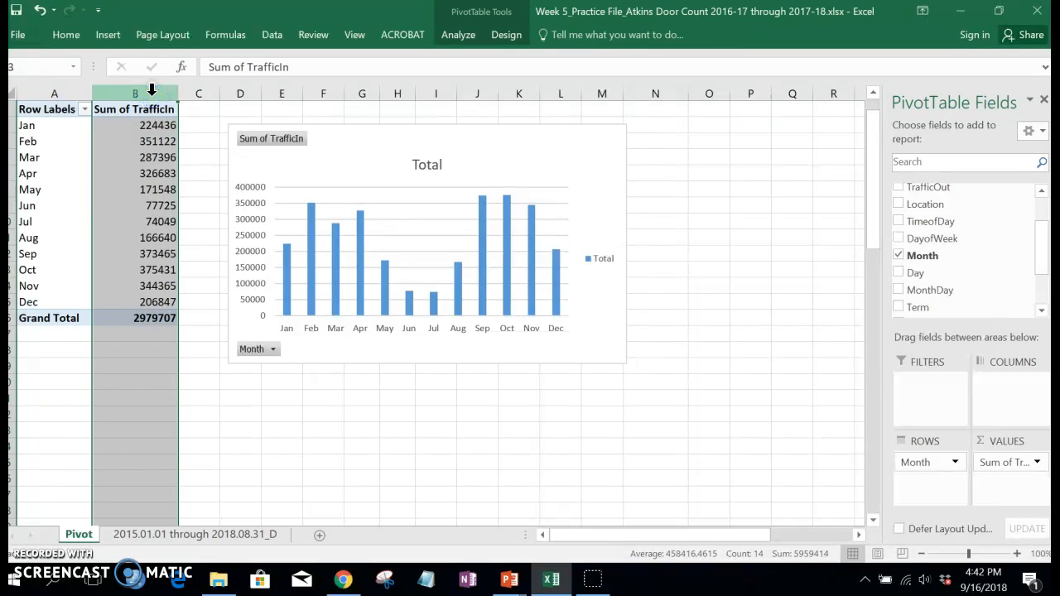
left_click(149, 171)
left_click(141, 91)
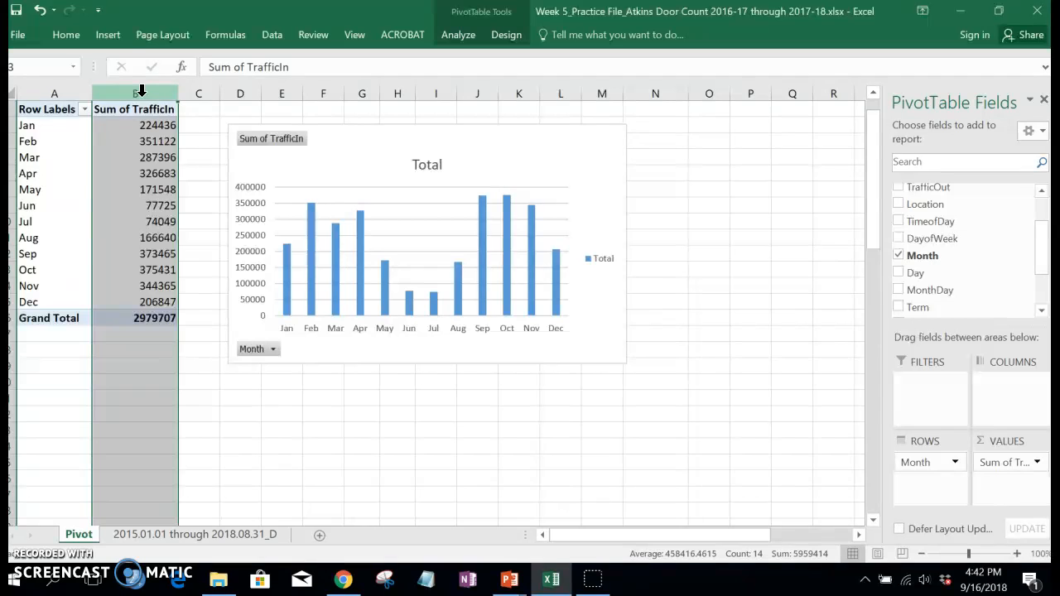
right_click(145, 96)
left_click(190, 273)
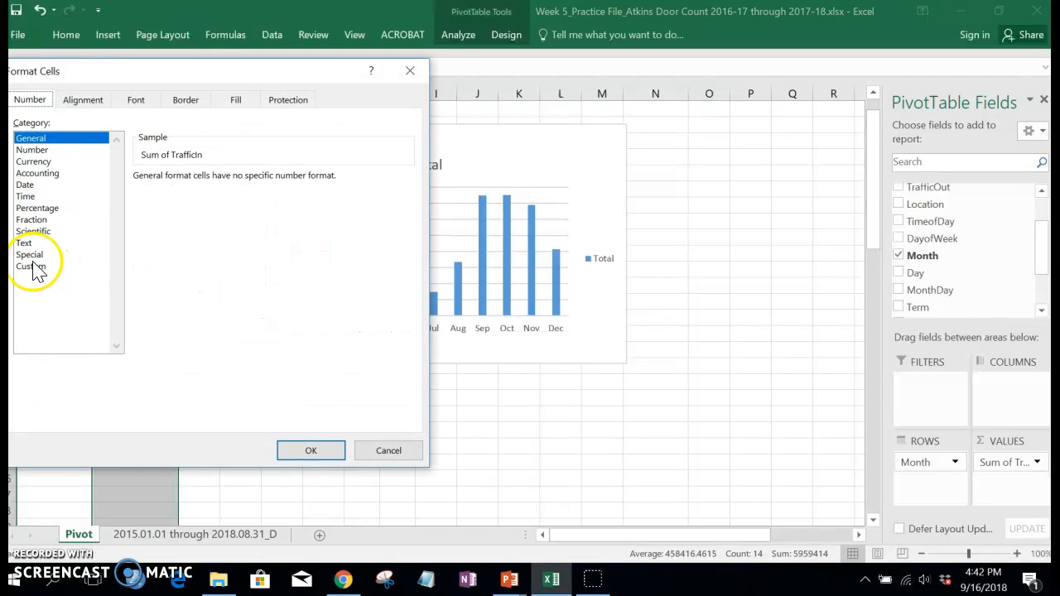
left_click(31, 150)
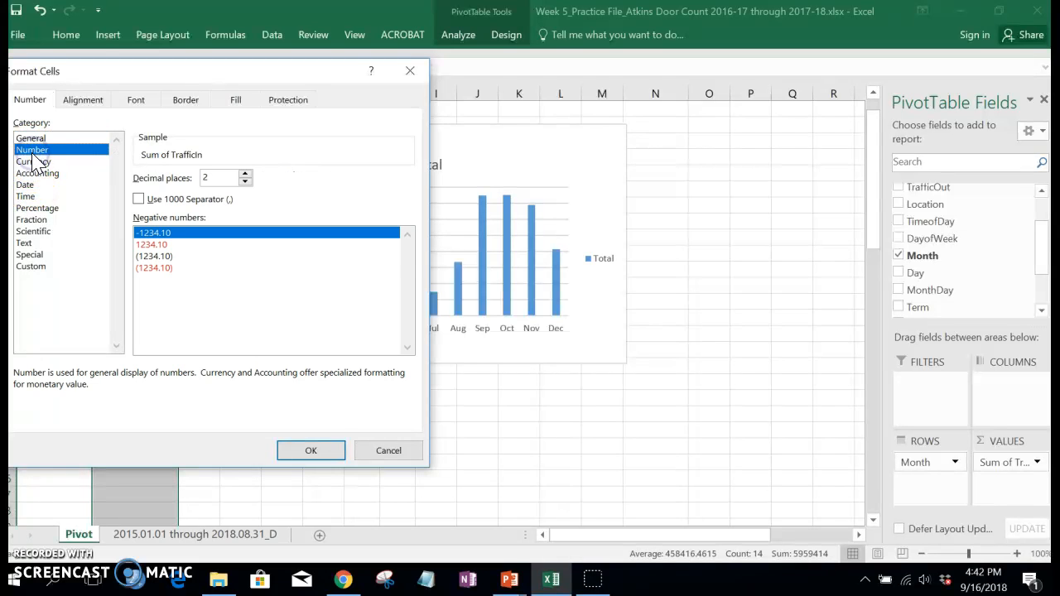
left_click(245, 182)
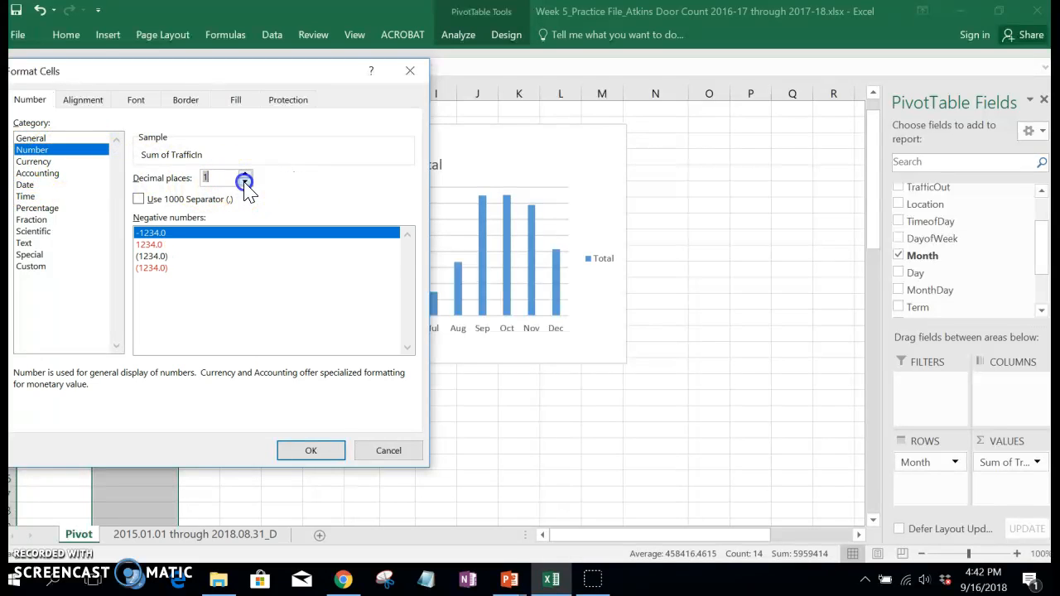
left_click(137, 200)
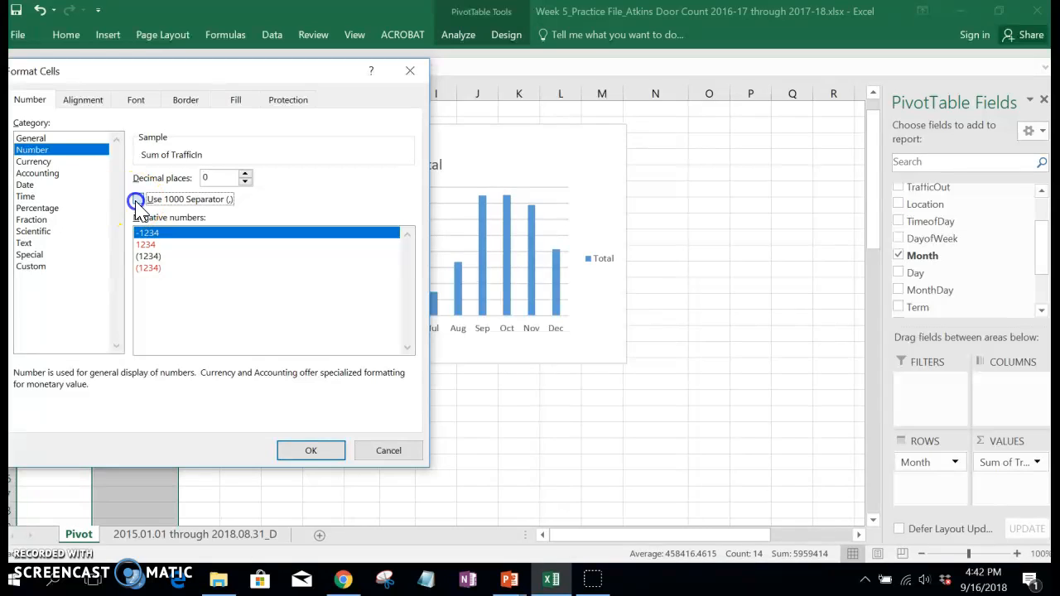
left_click(311, 452)
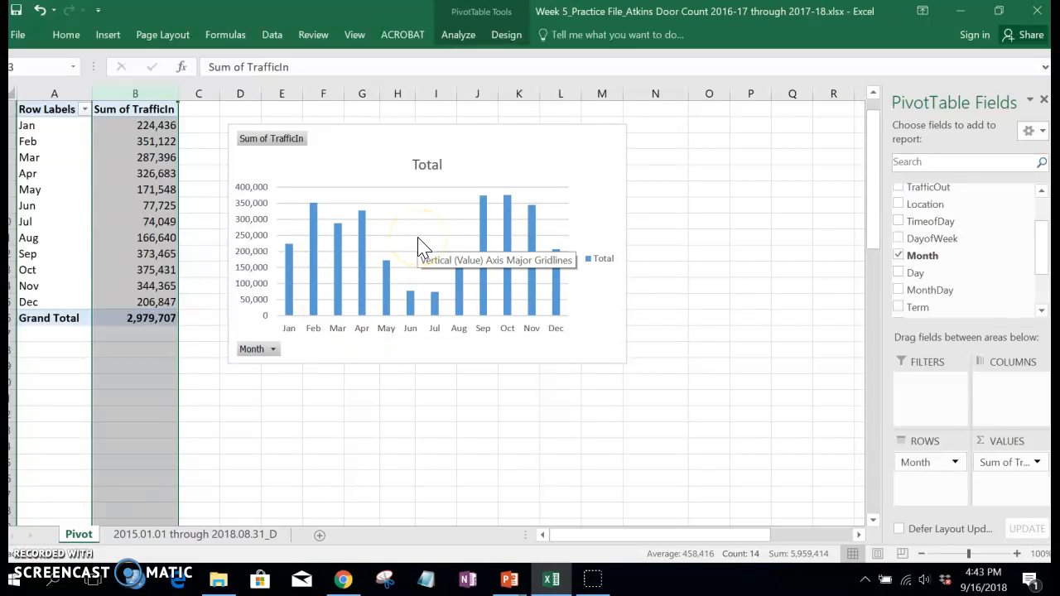
Step: Add data labels to the columns of the PivotChart
left_click(580, 164)
left_click(649, 137)
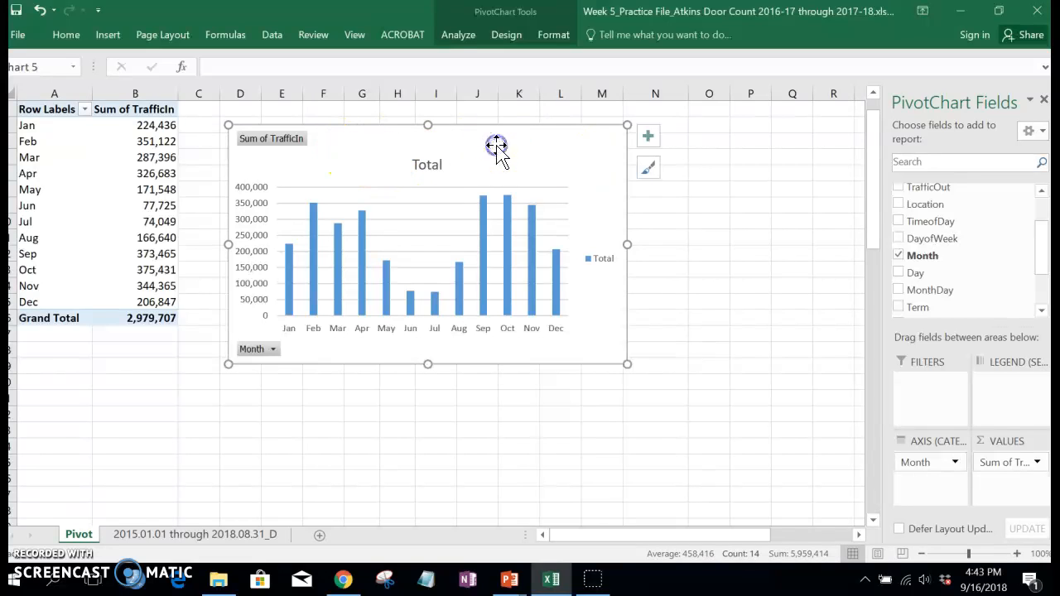
left_click(649, 139)
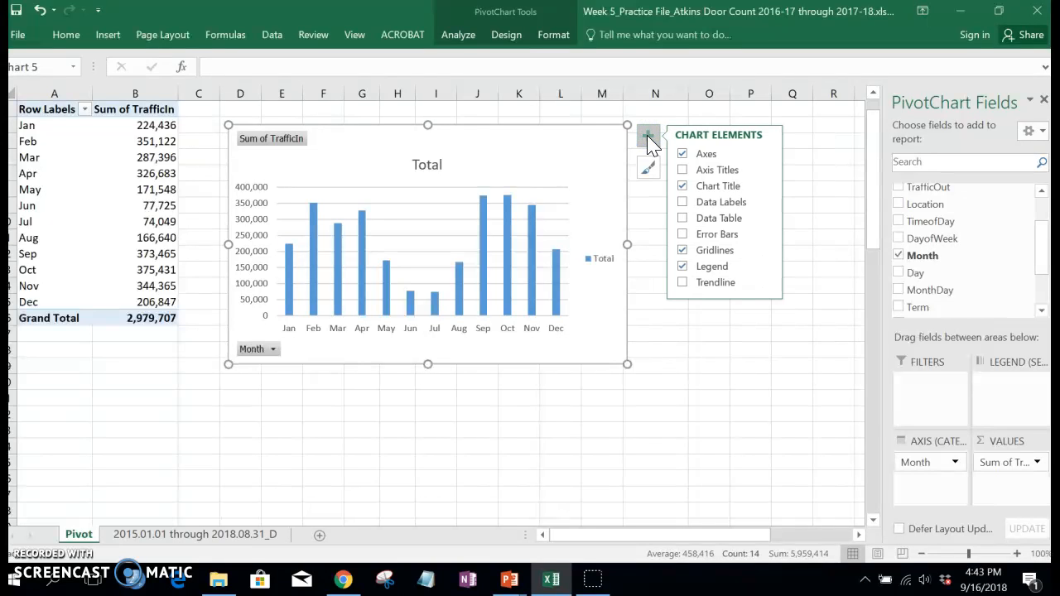
left_click(682, 202)
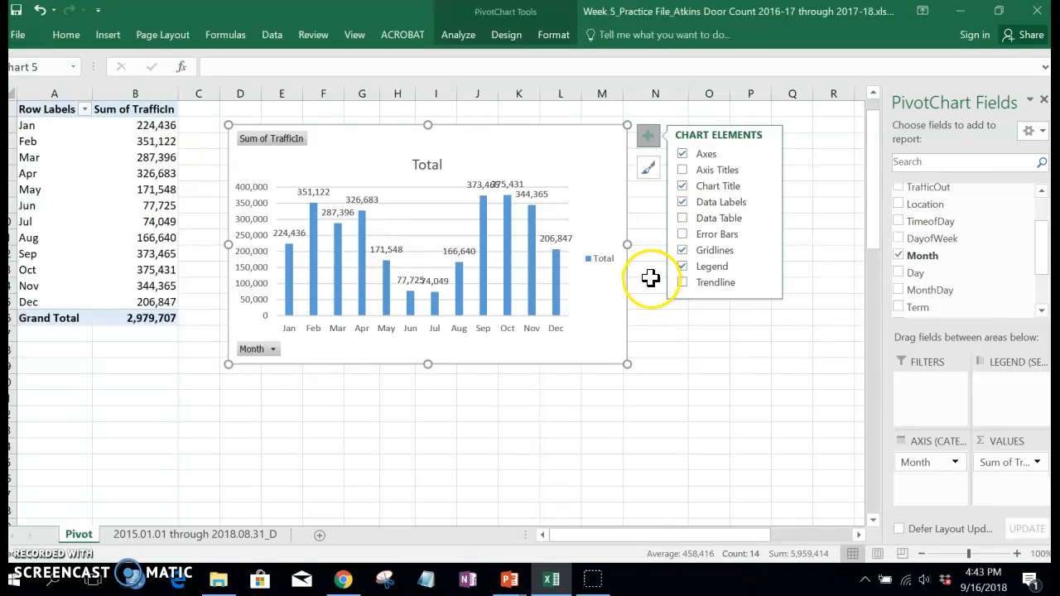
left_click(663, 349)
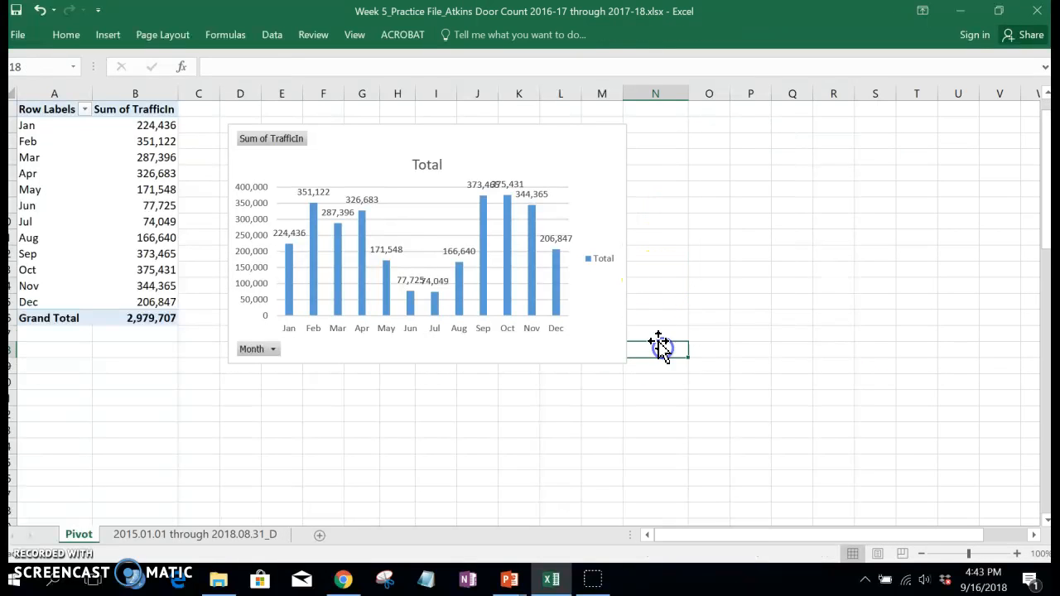
Step: Delete the Total legend from the PivotChart
left_click(604, 260)
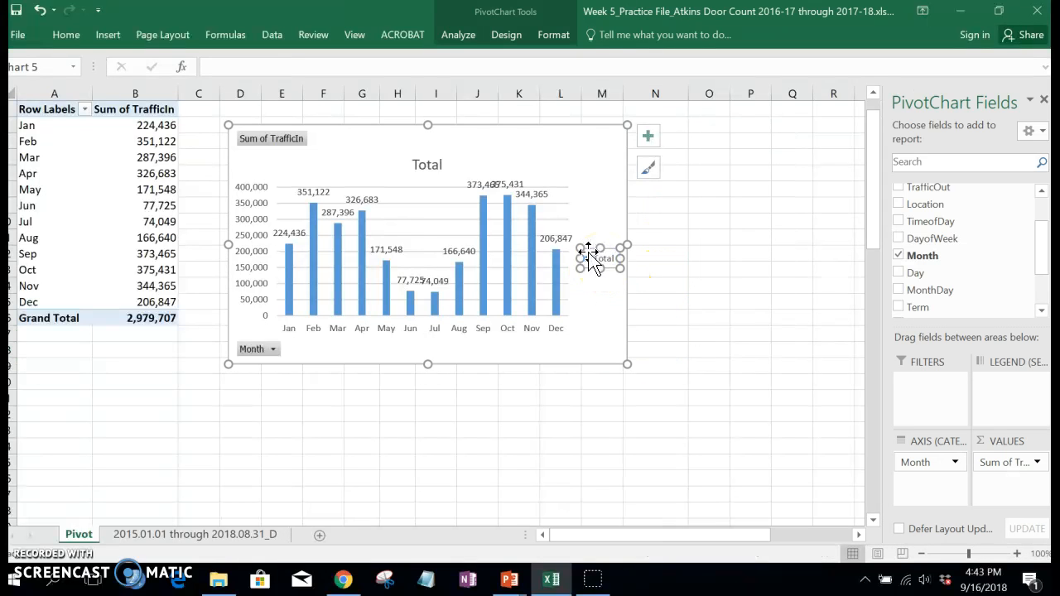
left_click(588, 254)
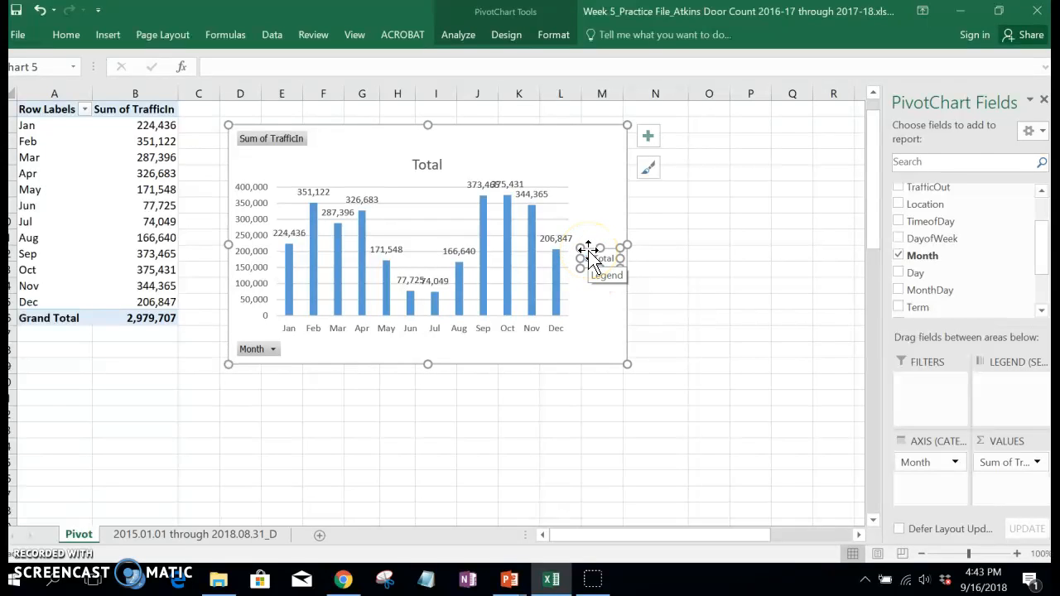
key("Delete")
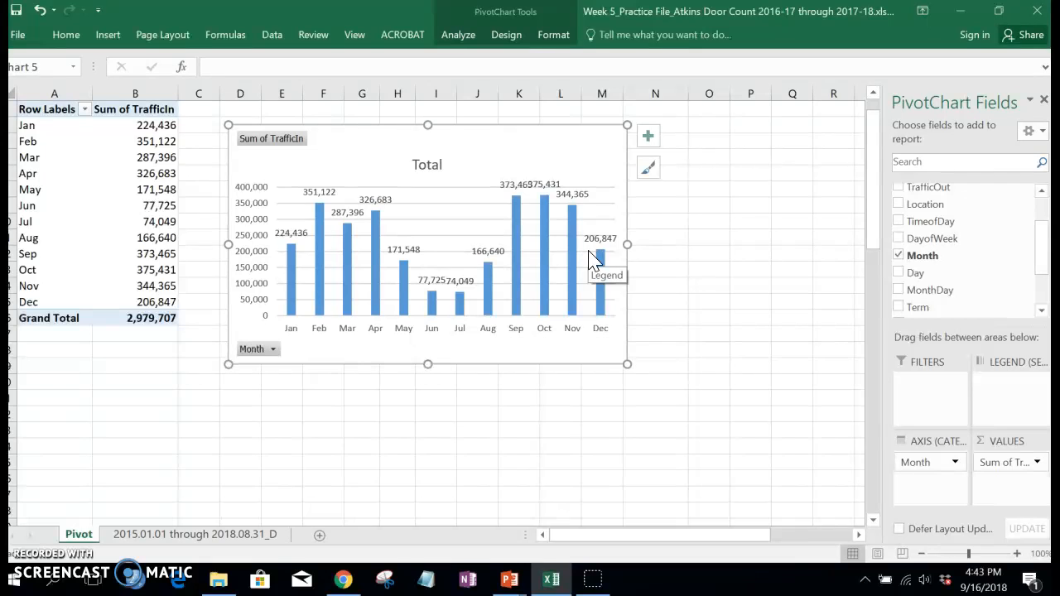
Step: Delete the chart's vertical value axis and enlarge the chart so it extends to column P
left_click(251, 196)
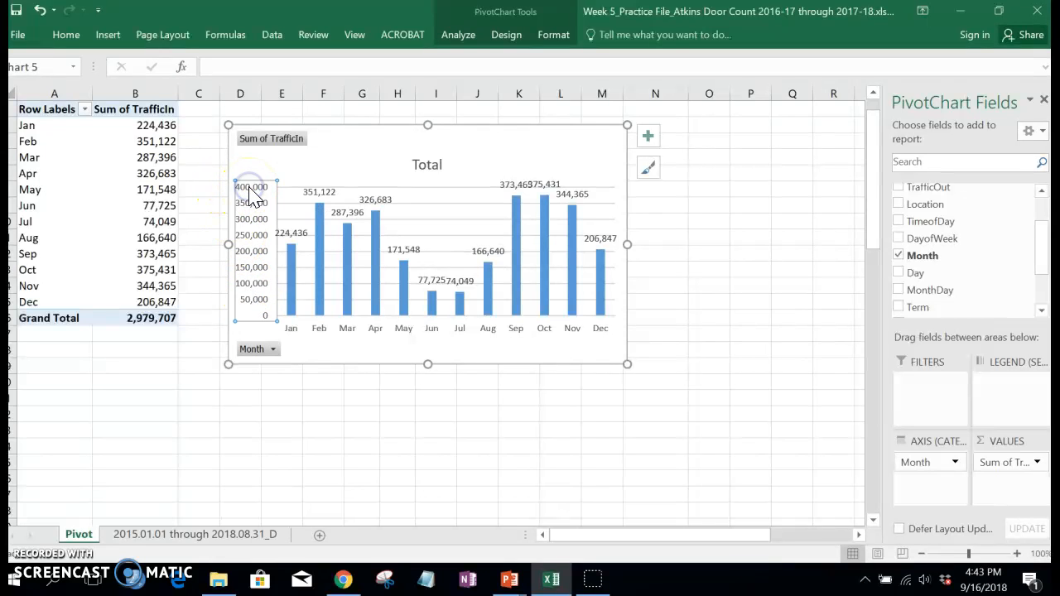
key("Delete")
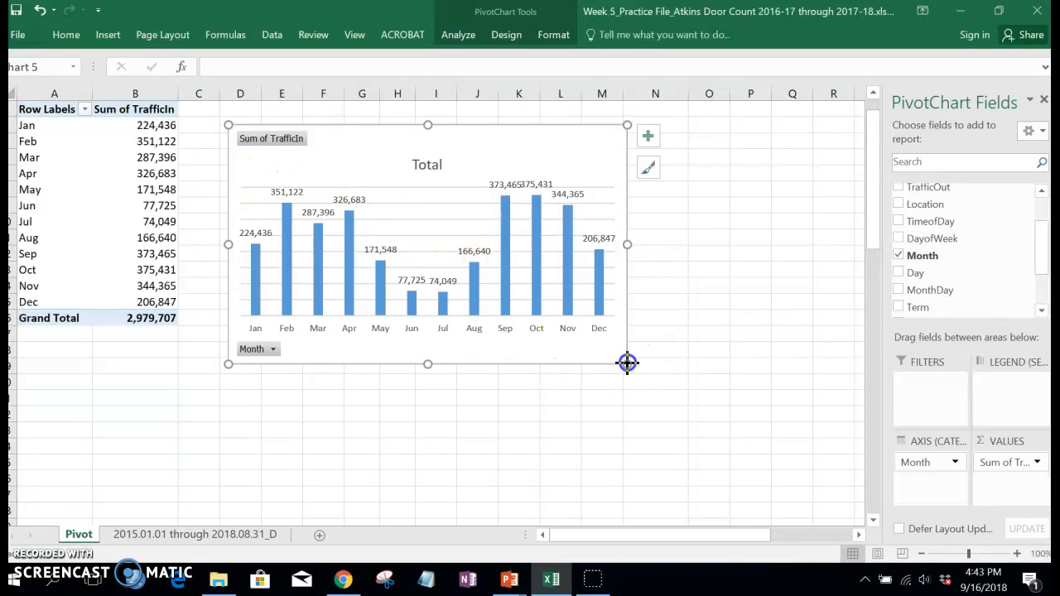
left_click_drag(627, 362, 784, 389)
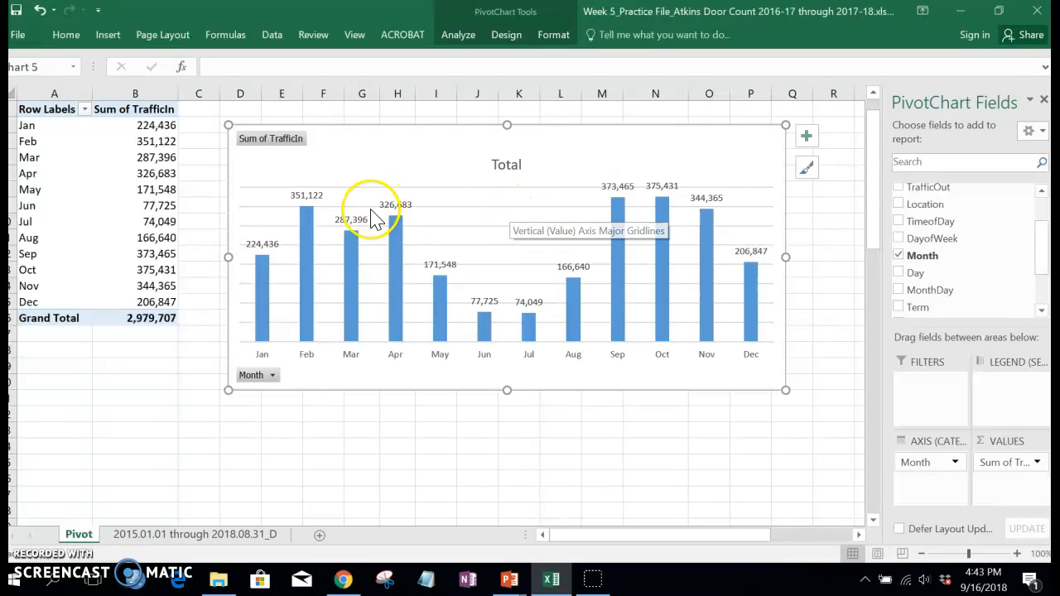
Step: Delete the horizontal major gridlines from the PivotChart
left_click(483, 213)
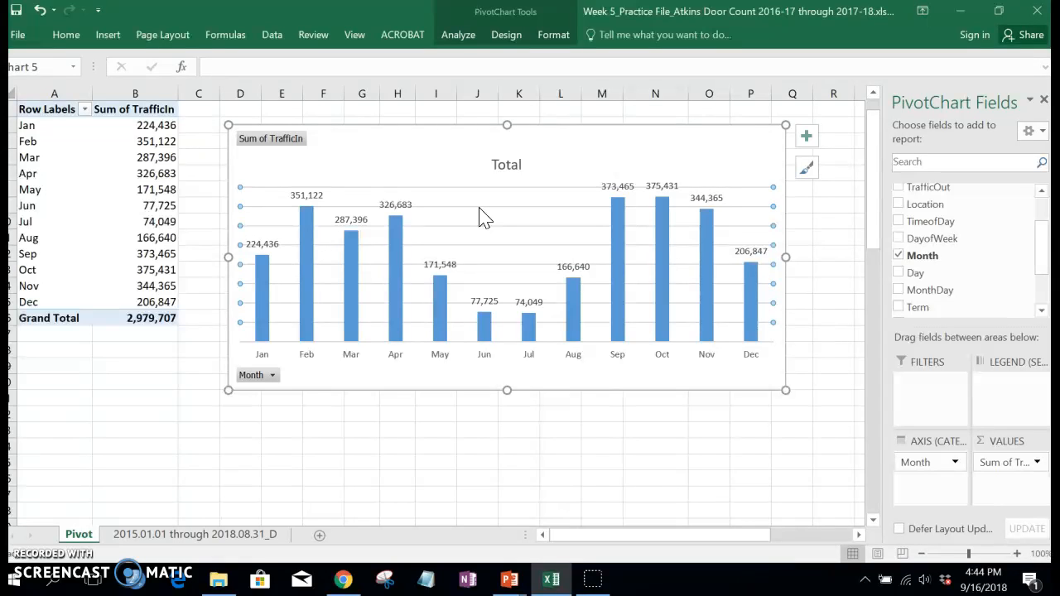
left_click(479, 188)
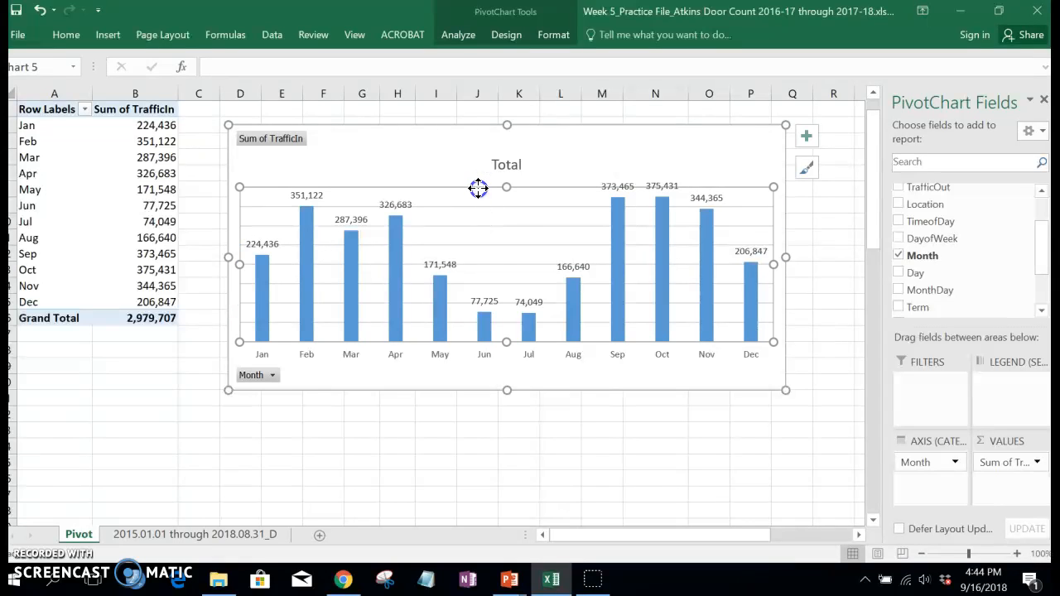
left_click(462, 207)
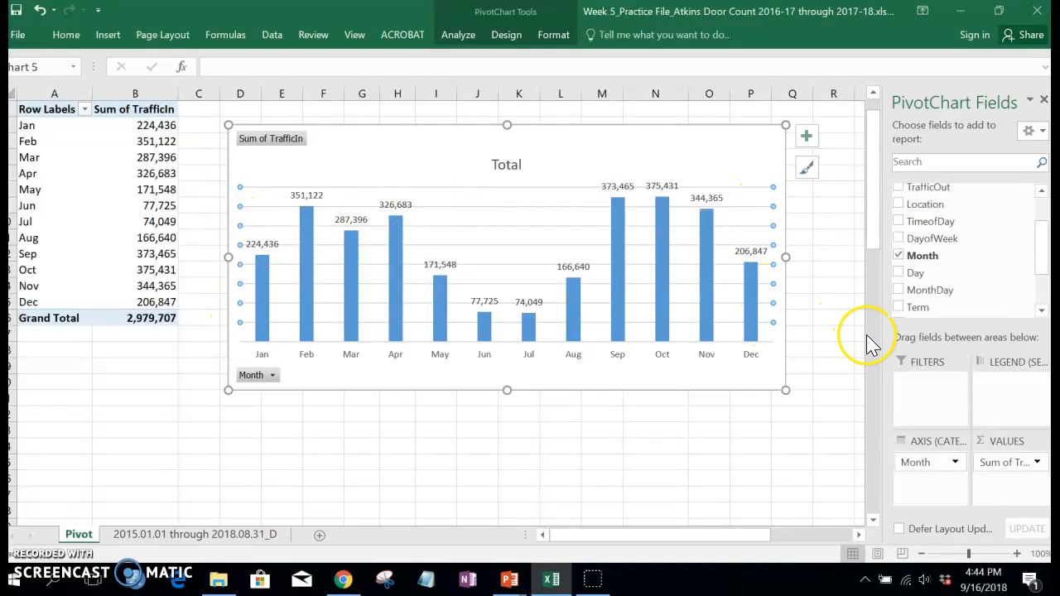
key("Delete")
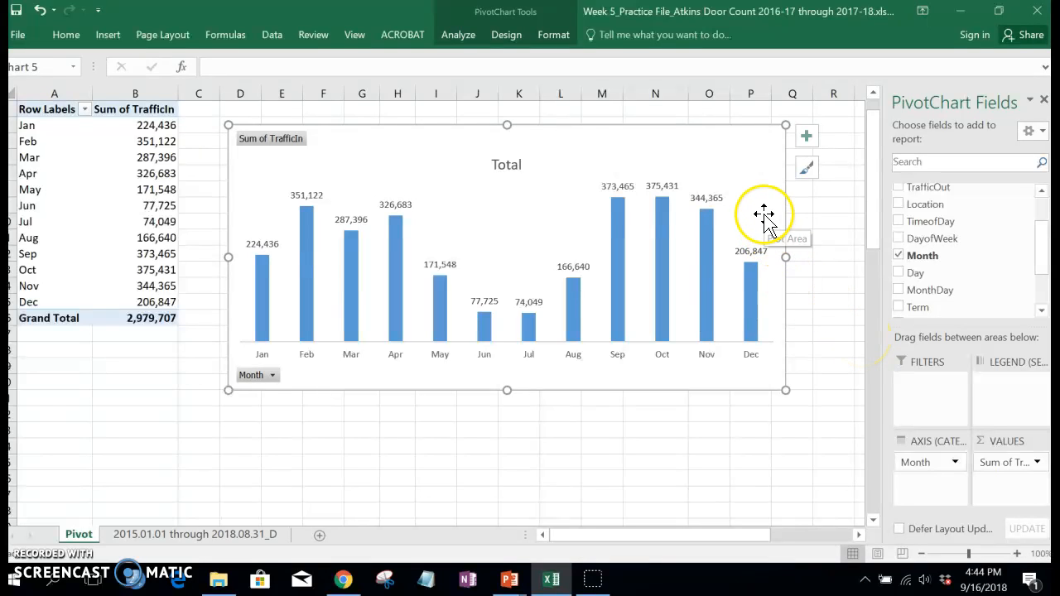
Step: Set the gap width of the chart's columns to 50% and close the series formatting and PivotChart Fields panes
mouse_move(668, 315)
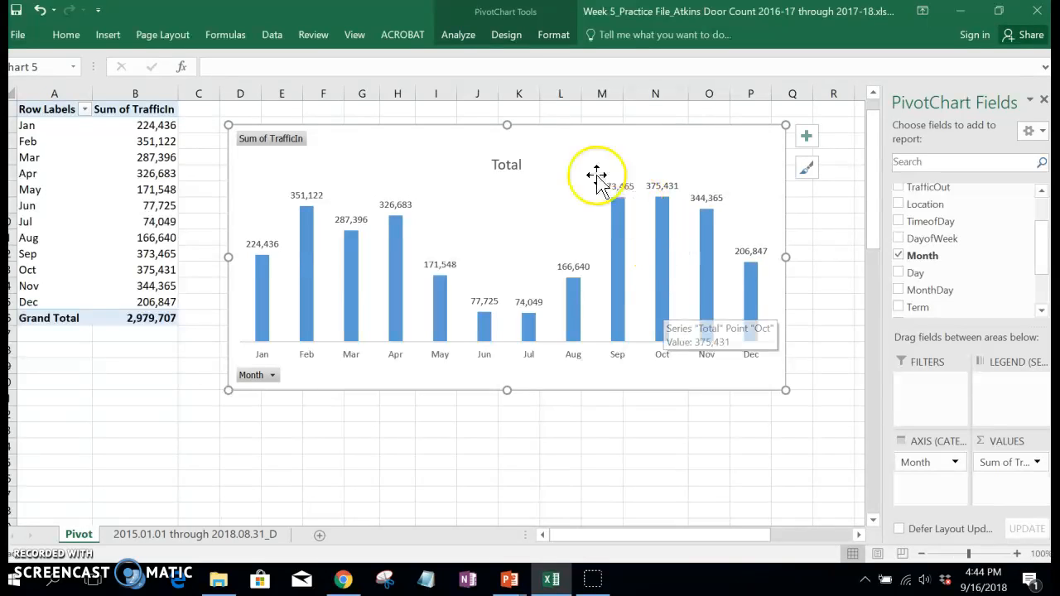
left_click(575, 207)
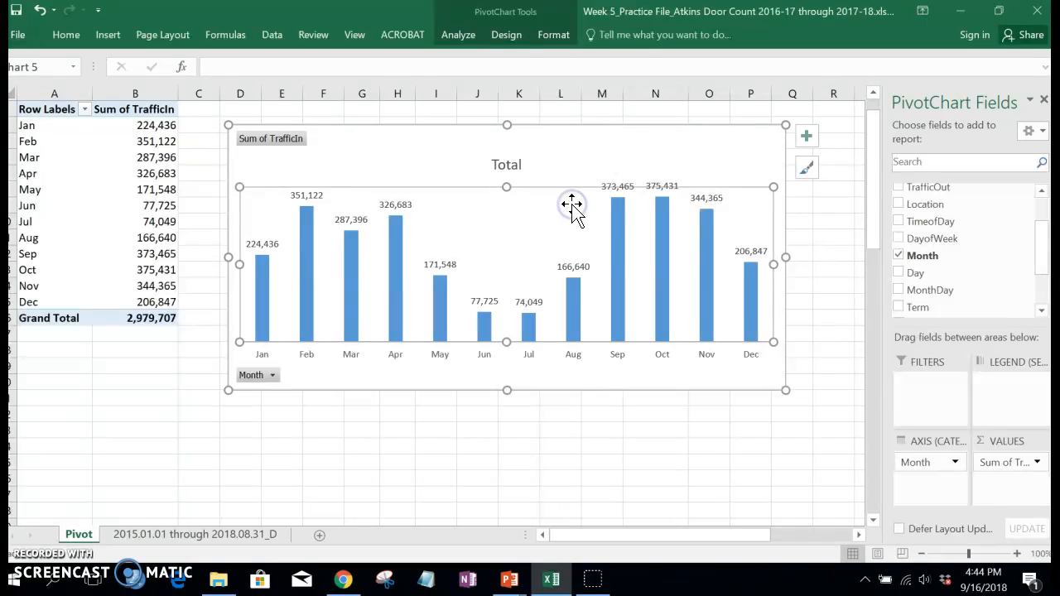
left_click(614, 224)
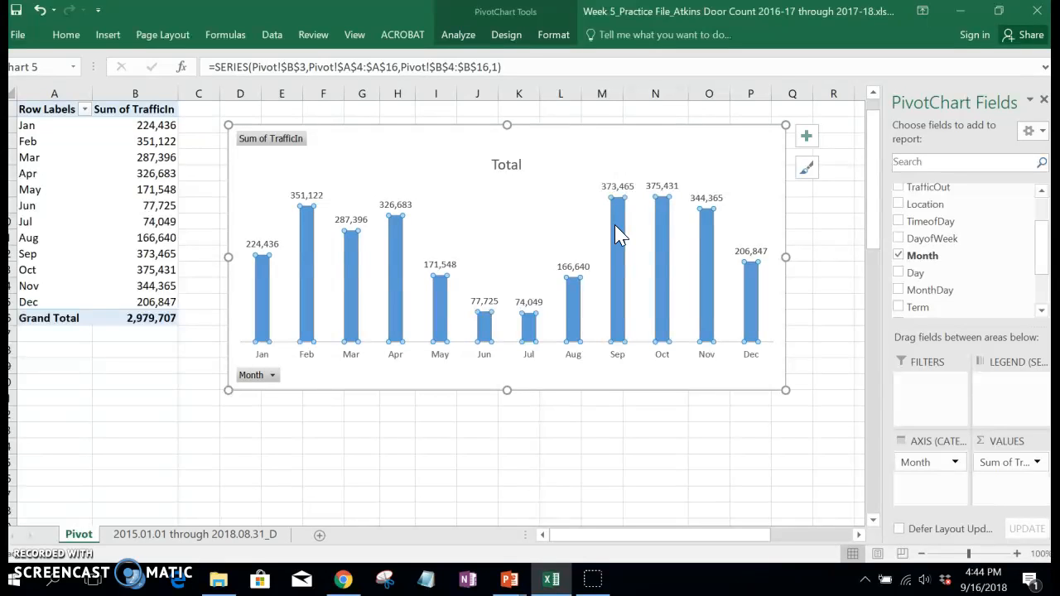
right_click(615, 225)
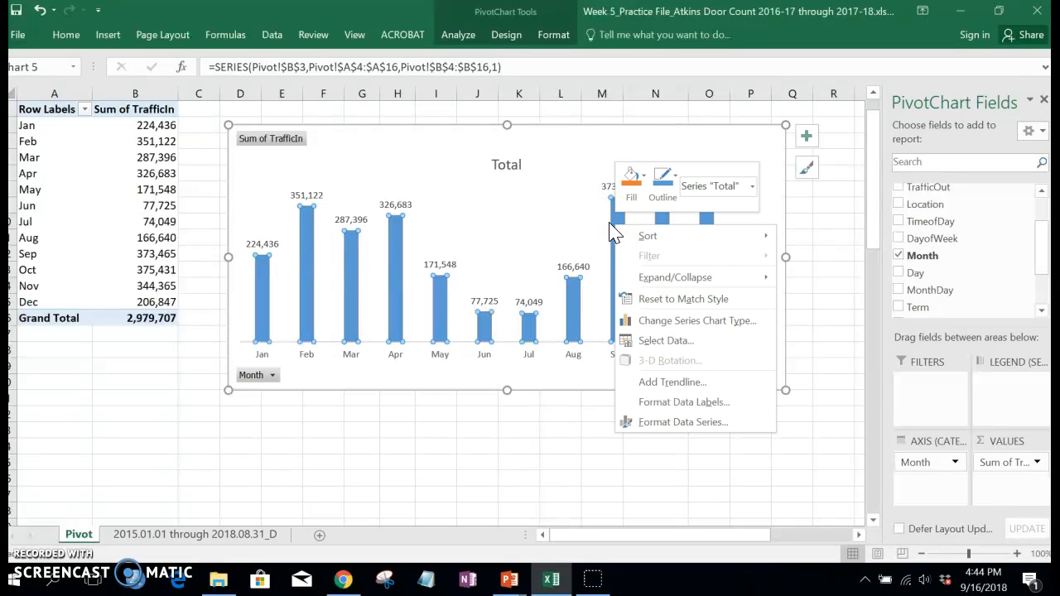
left_click(672, 423)
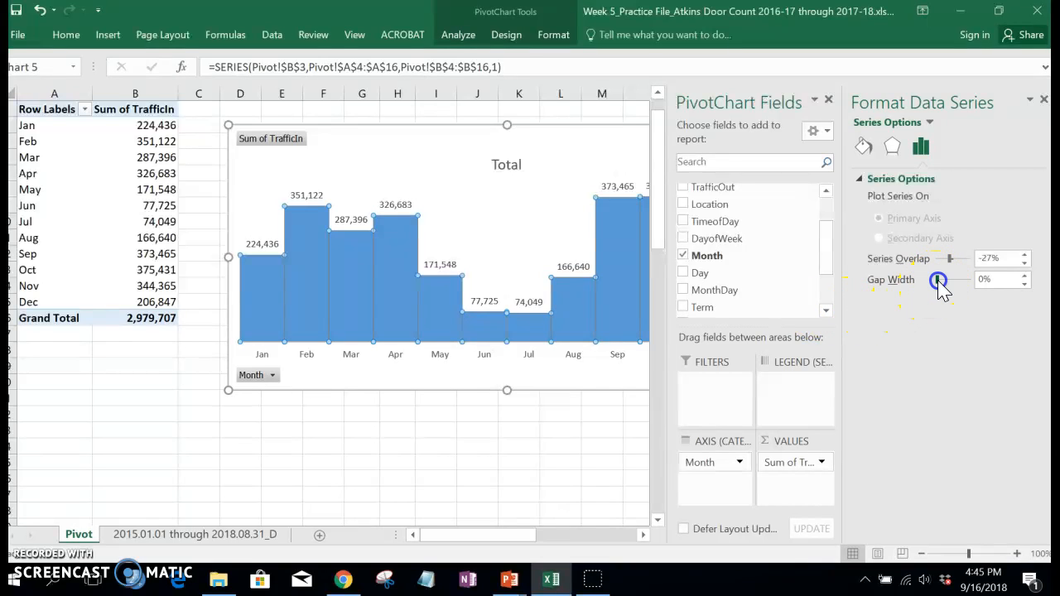
left_click(980, 279)
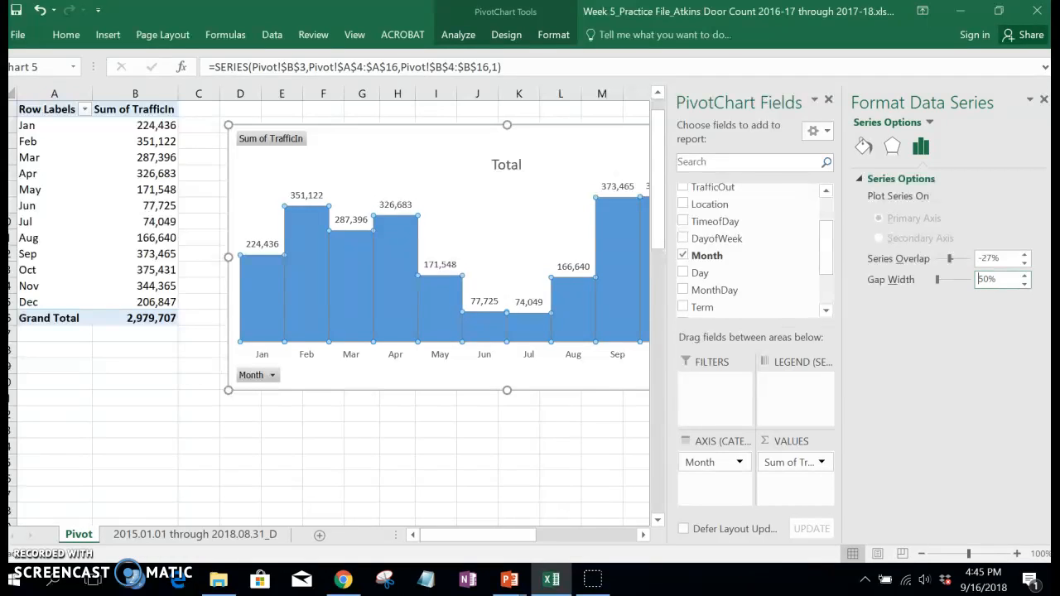
type("50")
key("Return")
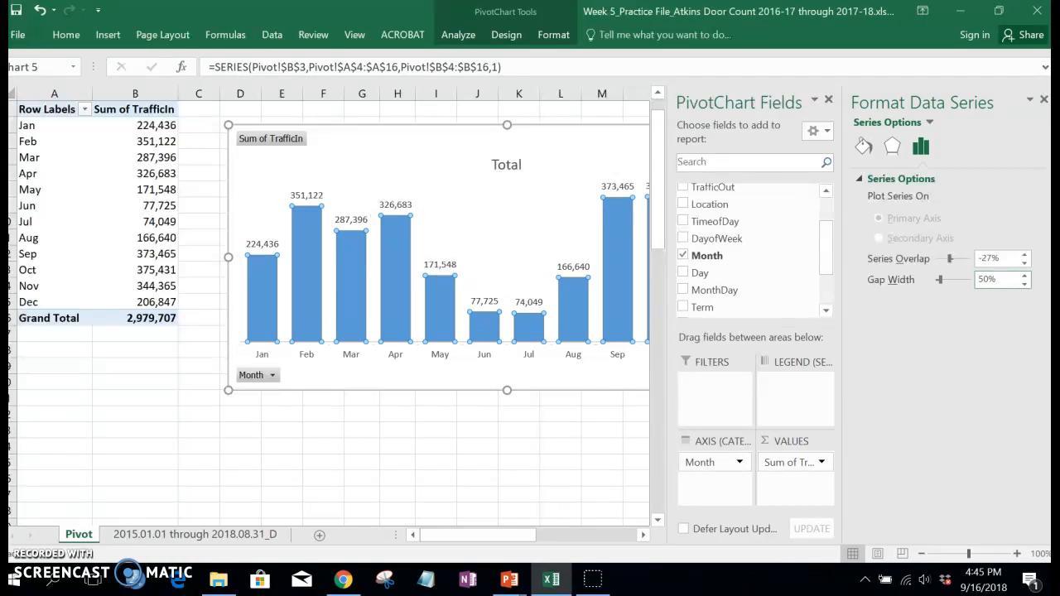
left_click(1043, 101)
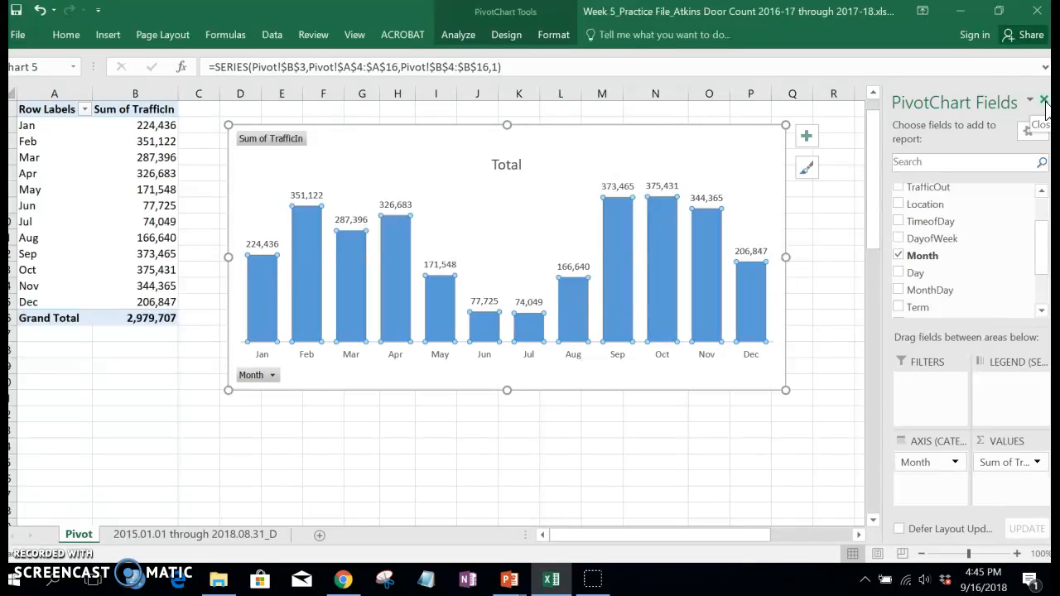
left_click(1044, 101)
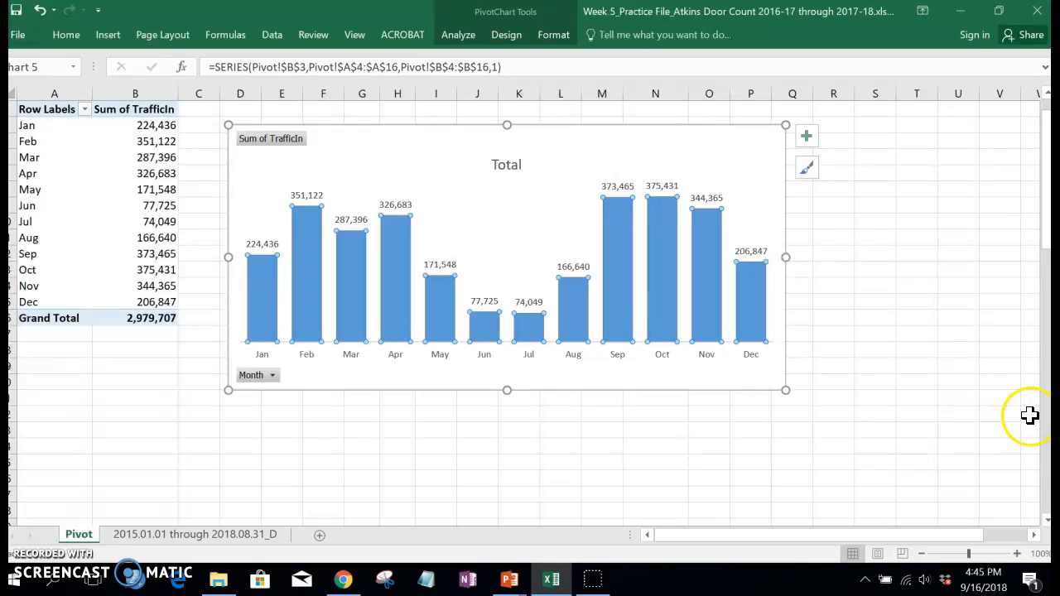
Step: Set the font size of the chart's data labels to 12
left_click(261, 252)
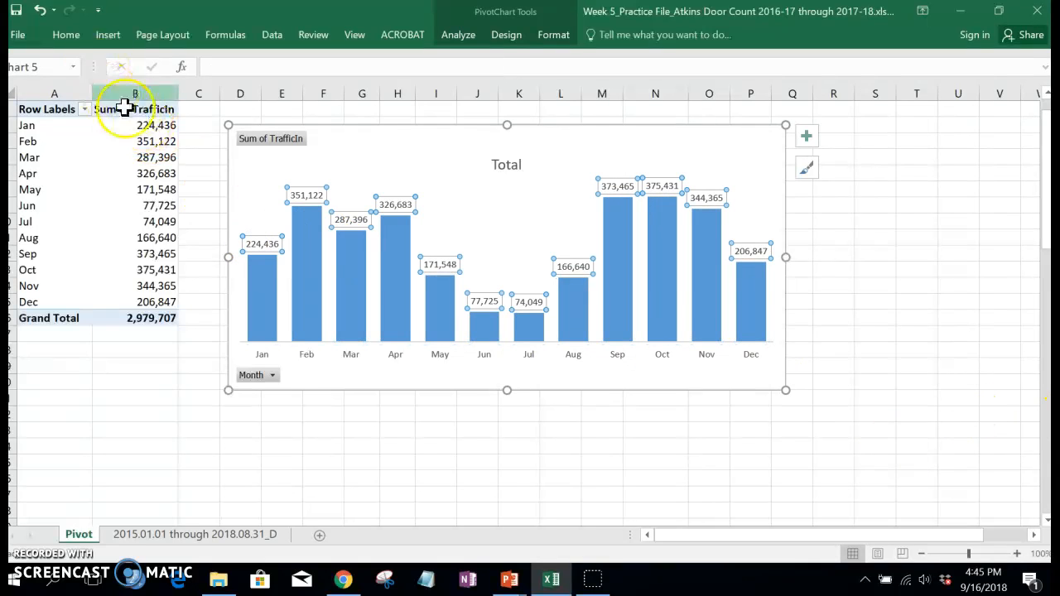
left_click(249, 248)
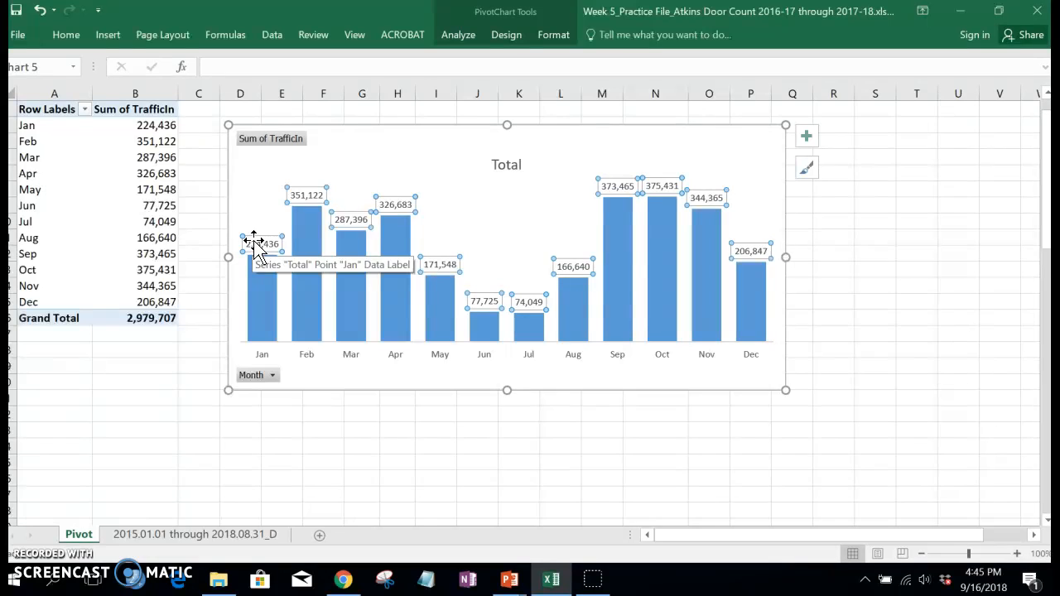
left_click(253, 234)
left_click(260, 245)
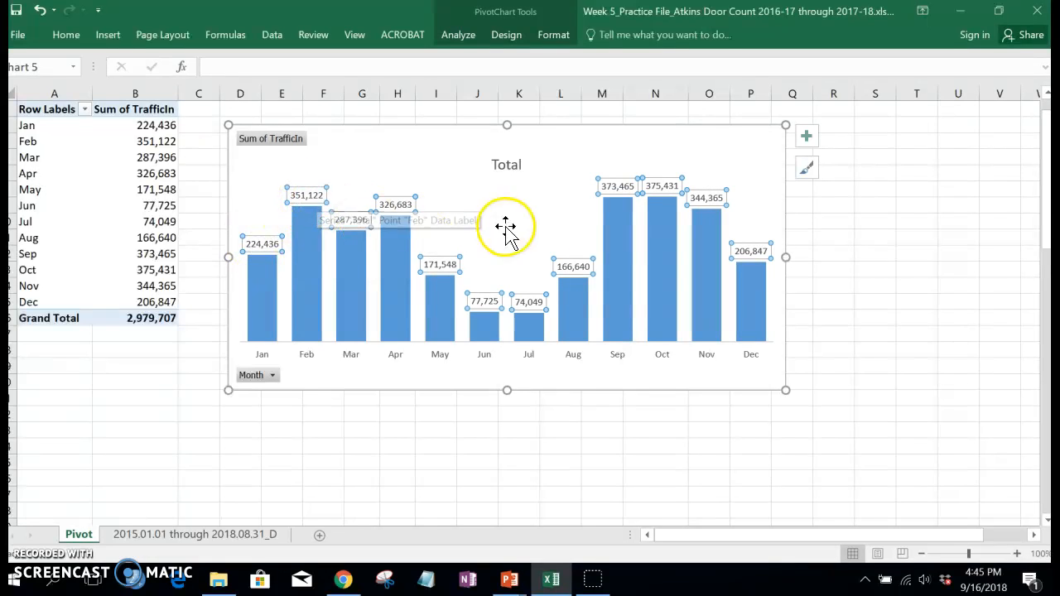
left_click(61, 36)
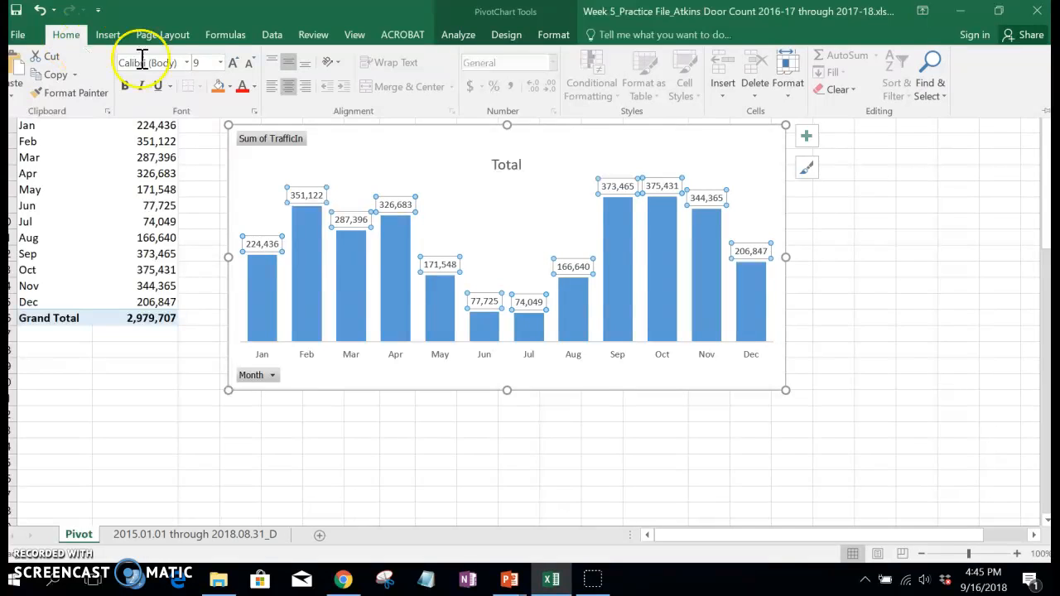
left_click(221, 63)
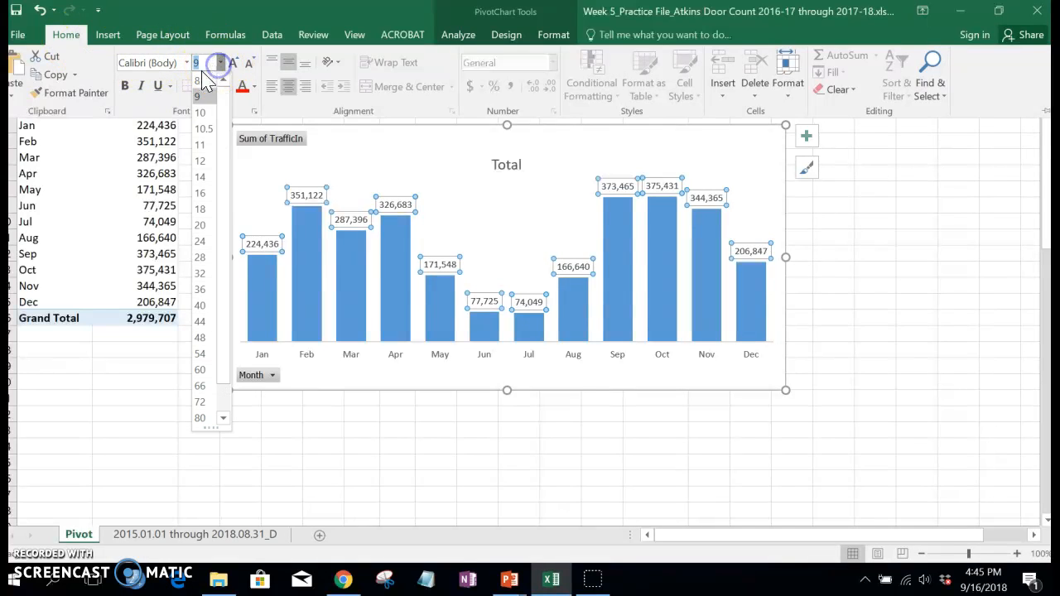
left_click(205, 161)
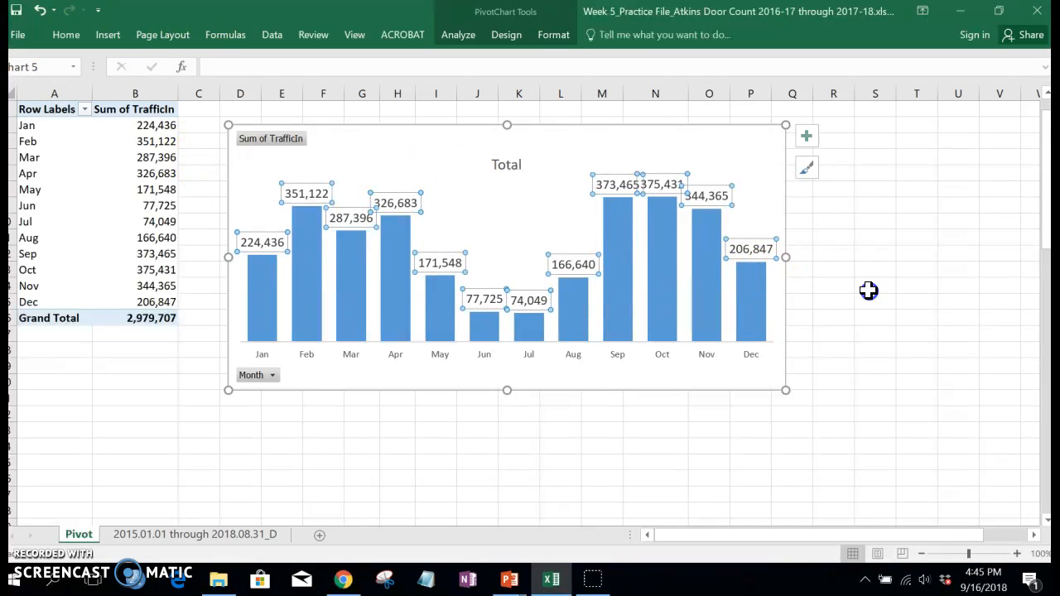
left_click(868, 316)
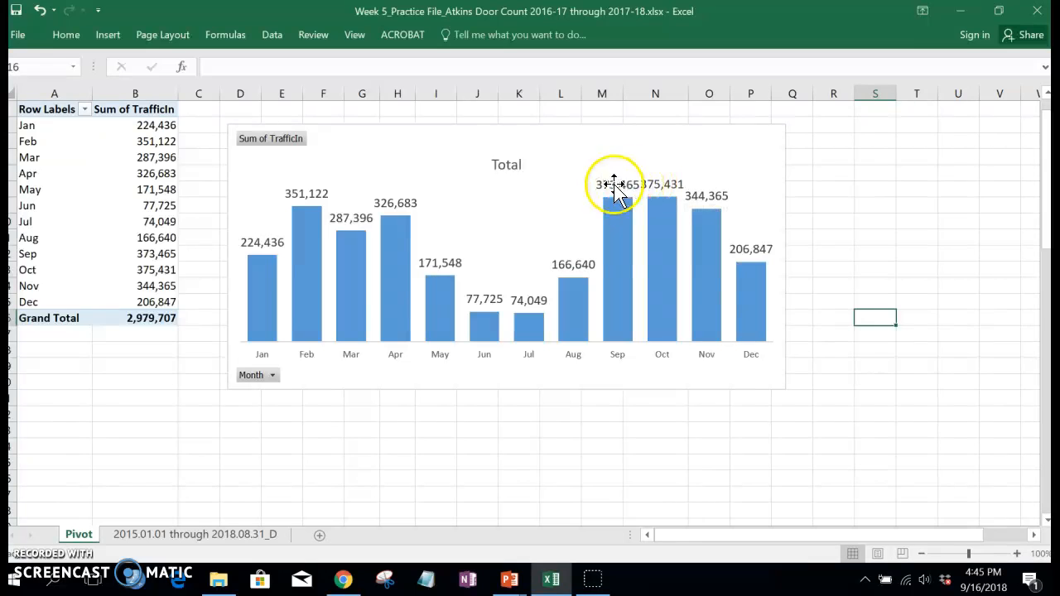
Step: Reduce the font size of the chart's data labels to 10.5
left_click(316, 199)
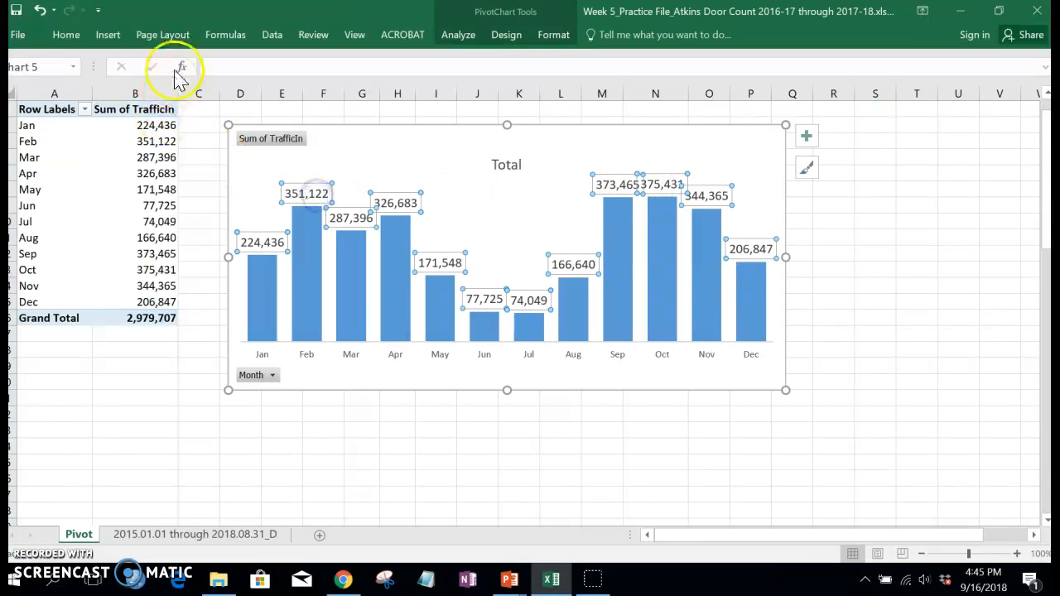
left_click(67, 35)
left_click(220, 63)
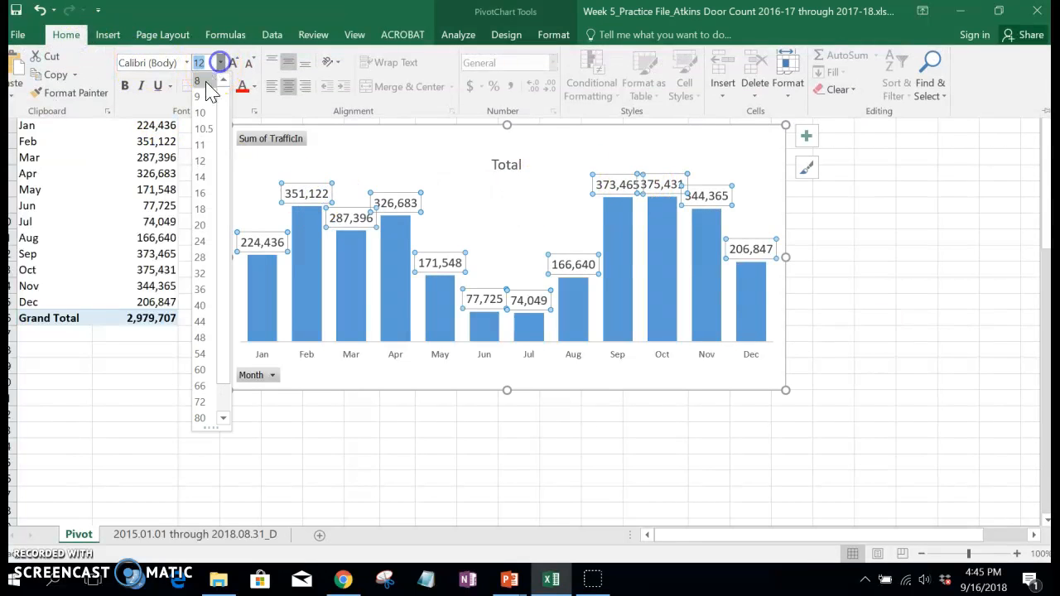
left_click(204, 130)
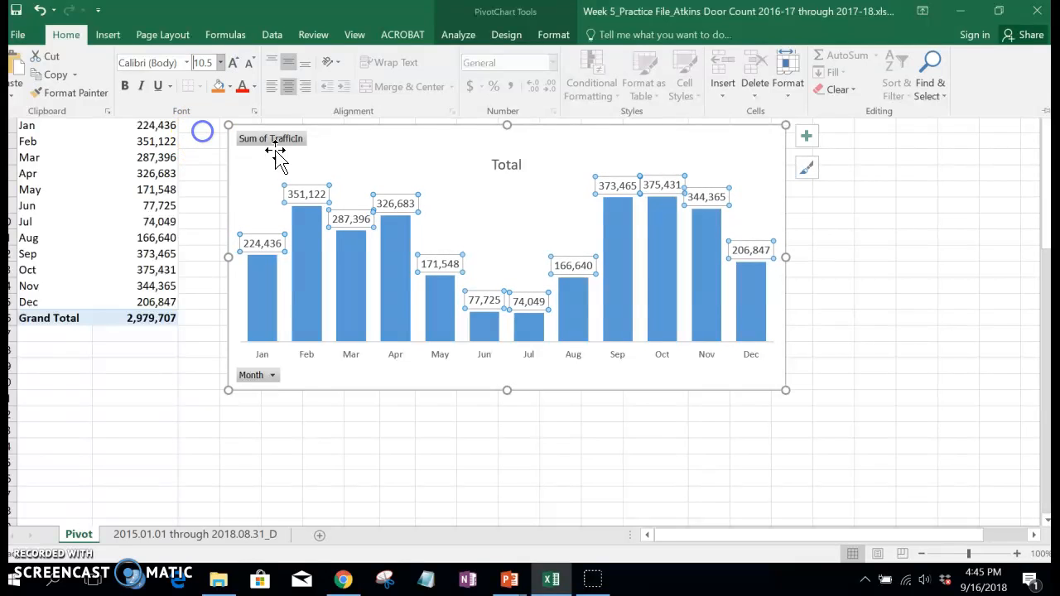
Step: Enlarge the chart, making it taller and extending it into column Q
left_click(768, 389)
left_click_drag(784, 390, 799, 459)
left_click(849, 416)
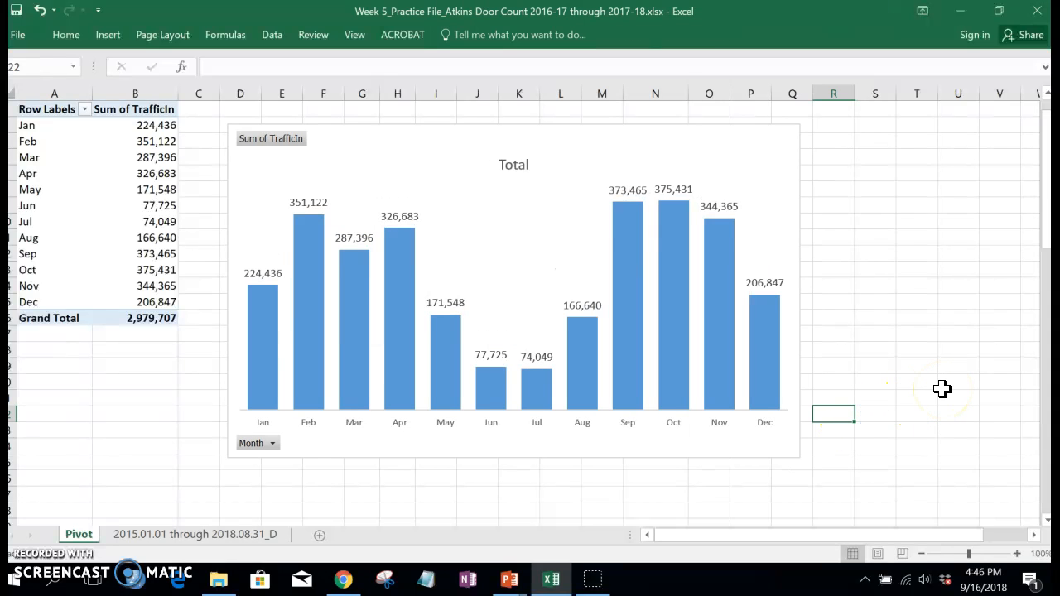
Step: Set the font size of the month labels on the chart's horizontal axis to 12
left_click(353, 430)
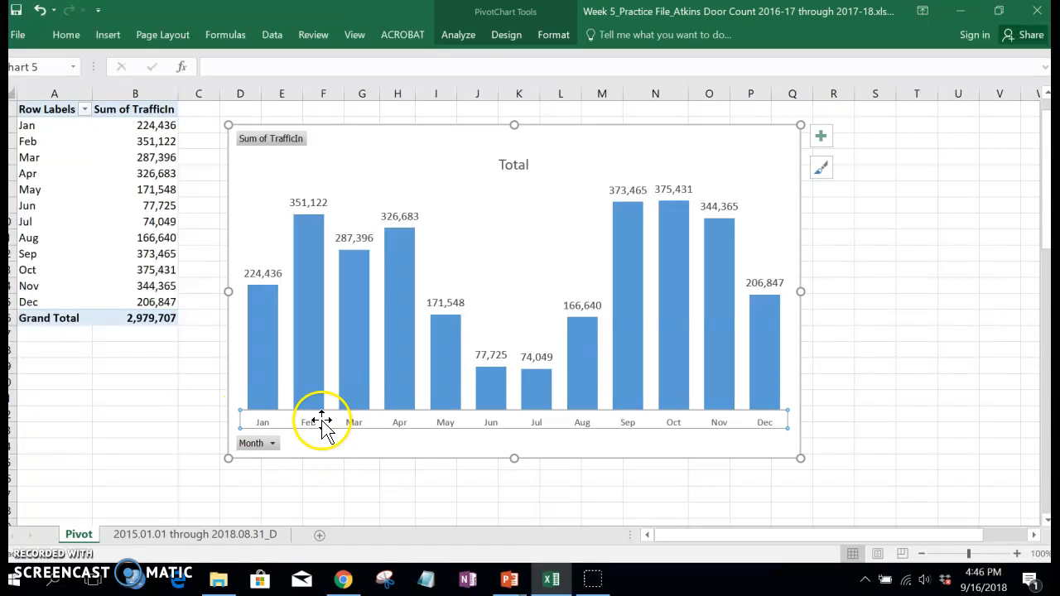
left_click(66, 34)
left_click(220, 63)
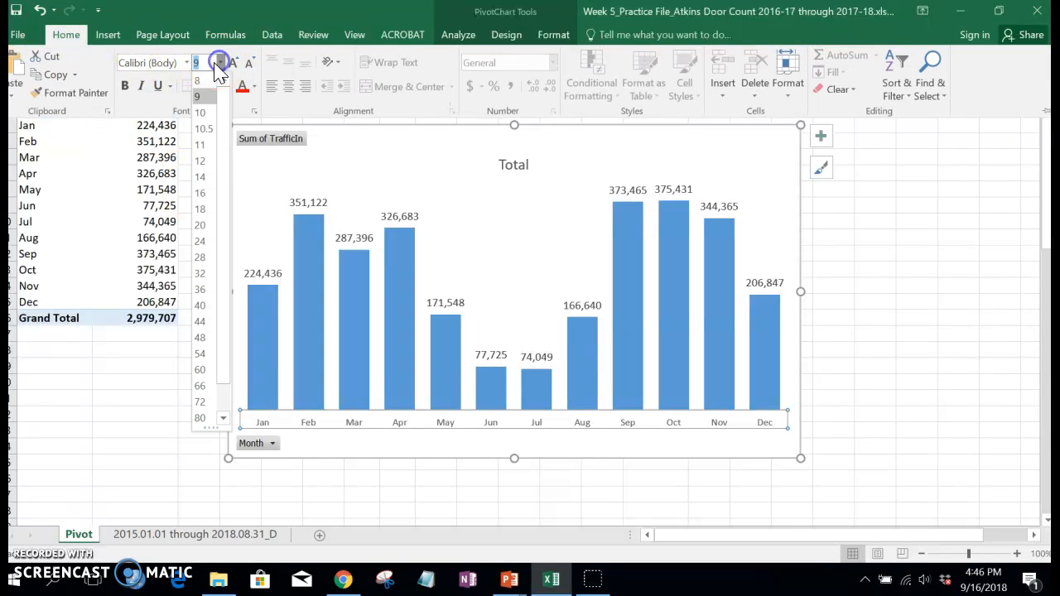
left_click(203, 161)
left_click(938, 339)
left_click(871, 330)
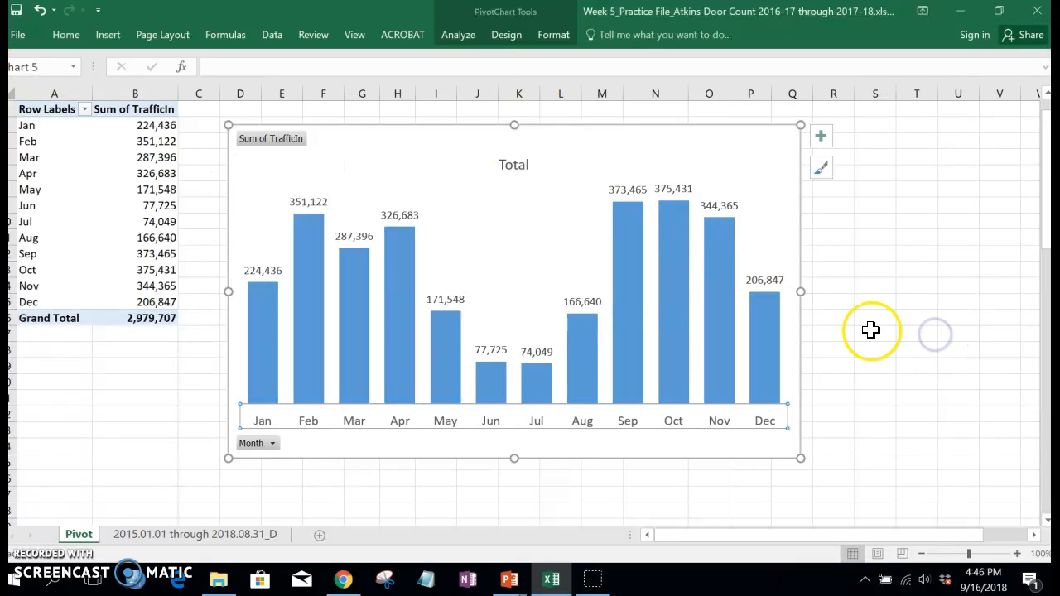
Step: Replace the chart title Total with "Foot Traffic x Month"
left_click(517, 165)
double_click(527, 165)
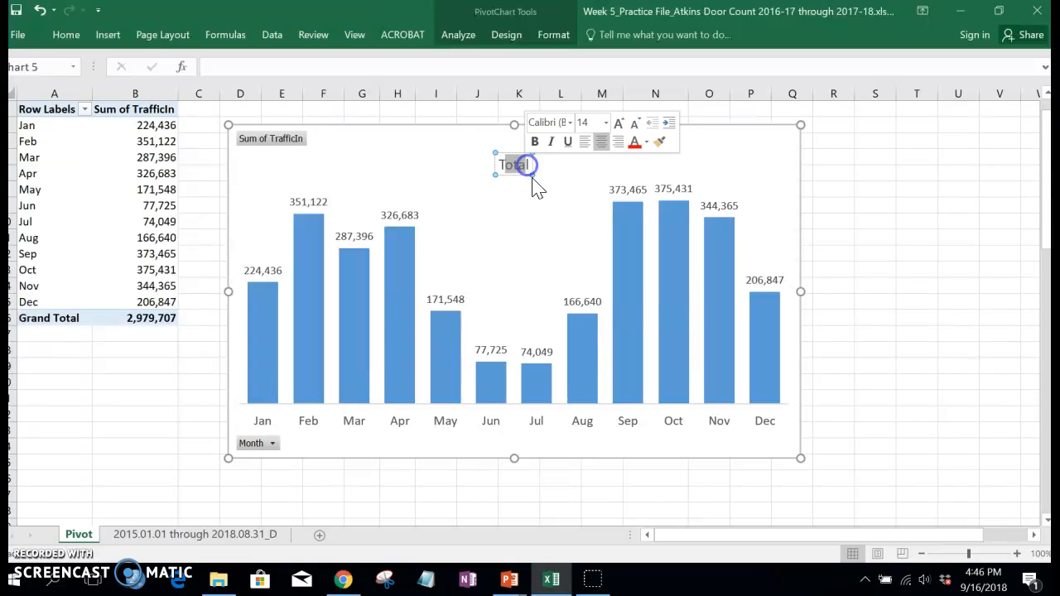
type("T")
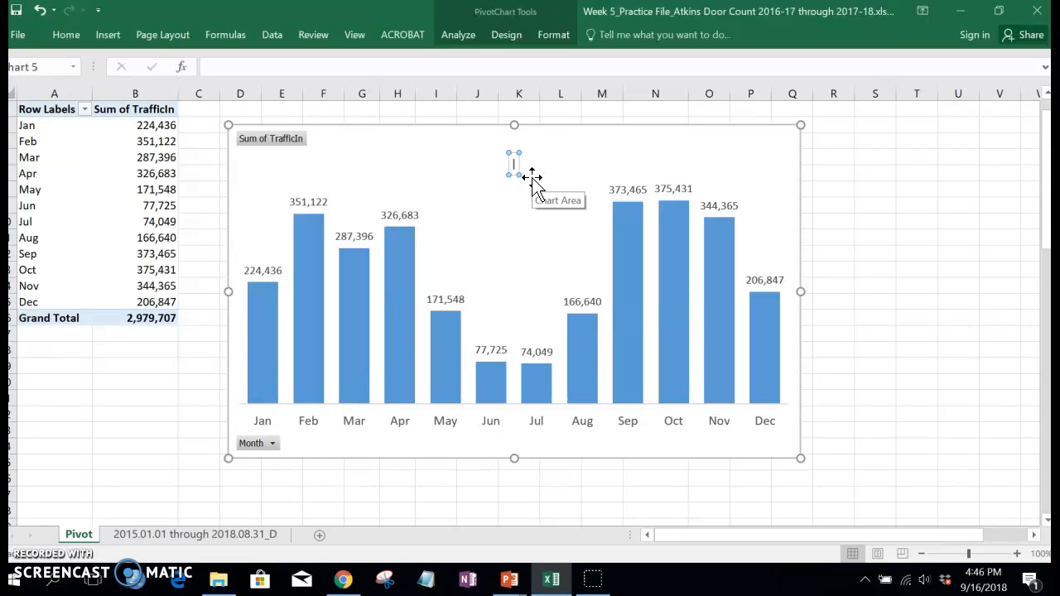
type("oot Traffic x Mnth")
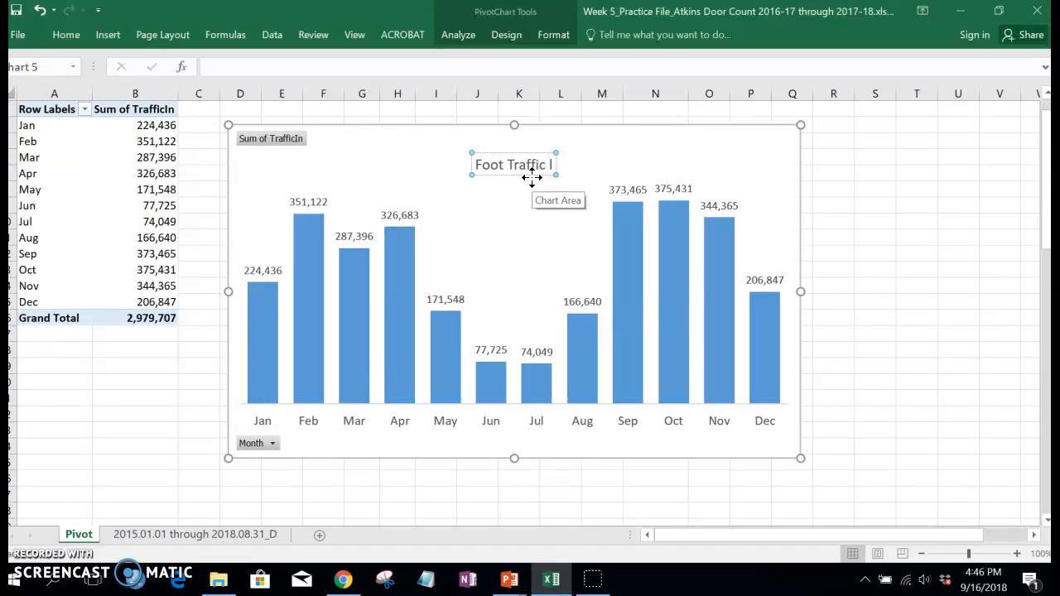
key("BackSpace")
key("BackSpace")
key("BackSpace")
type("onth")
Step: Format the chart title in bold at font size 16
left_click(454, 164)
left_click_drag(454, 165, 573, 165)
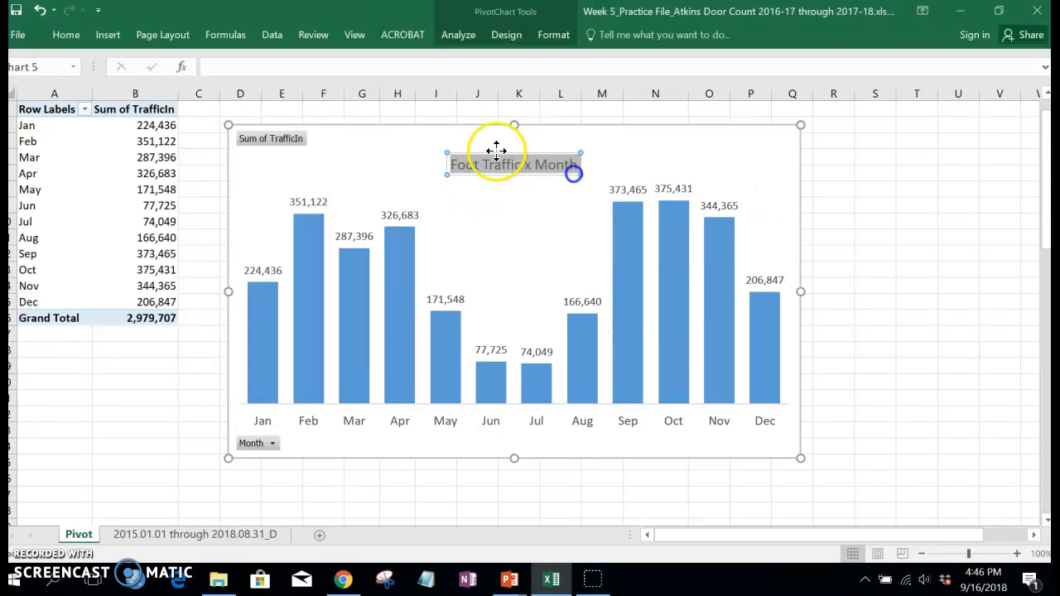
left_click(66, 34)
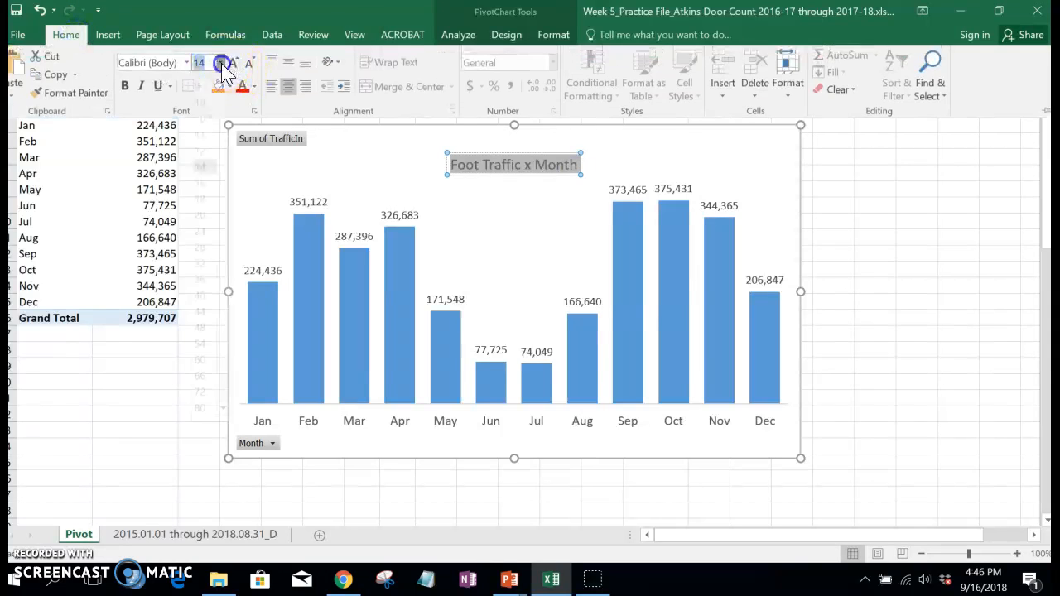
left_click(220, 62)
left_click(202, 193)
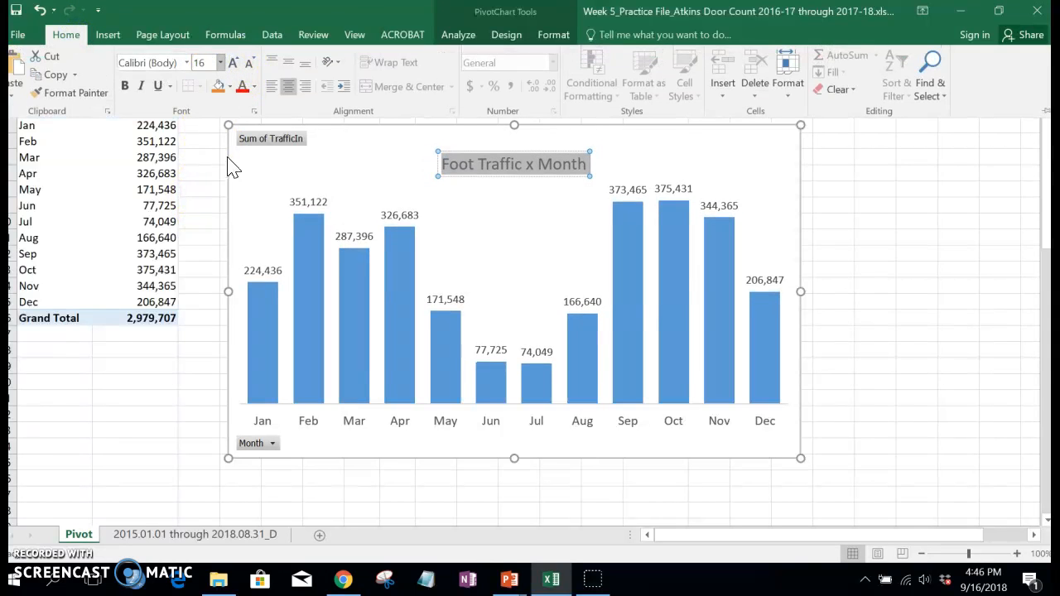
left_click(124, 86)
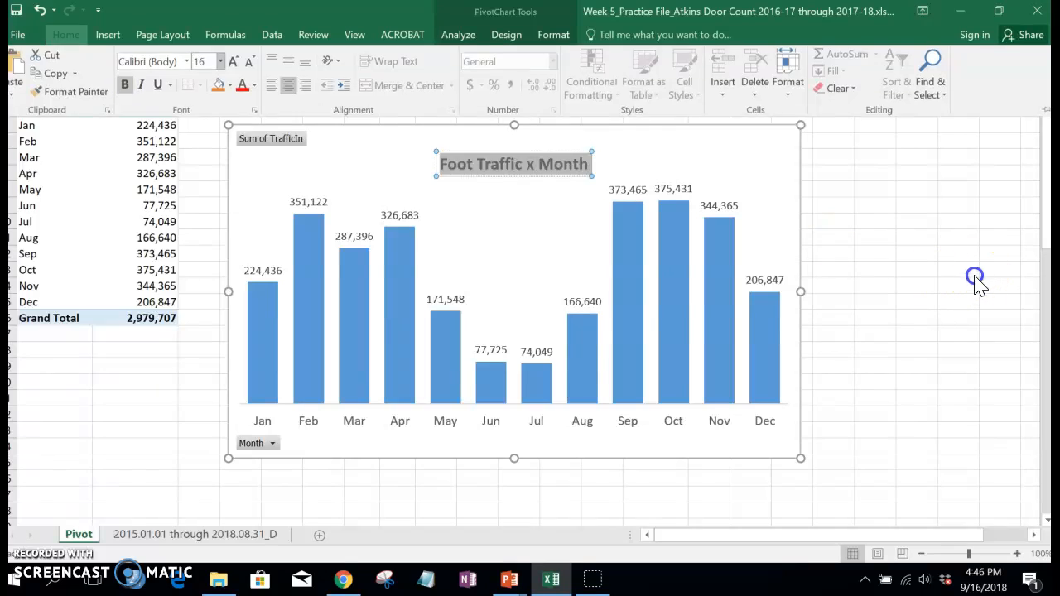
left_click(975, 276)
Step: Replace the chart title with "September and October are Busiest at Atkins Library"
left_click(555, 190)
left_click(483, 170)
left_click_drag(437, 165, 584, 173)
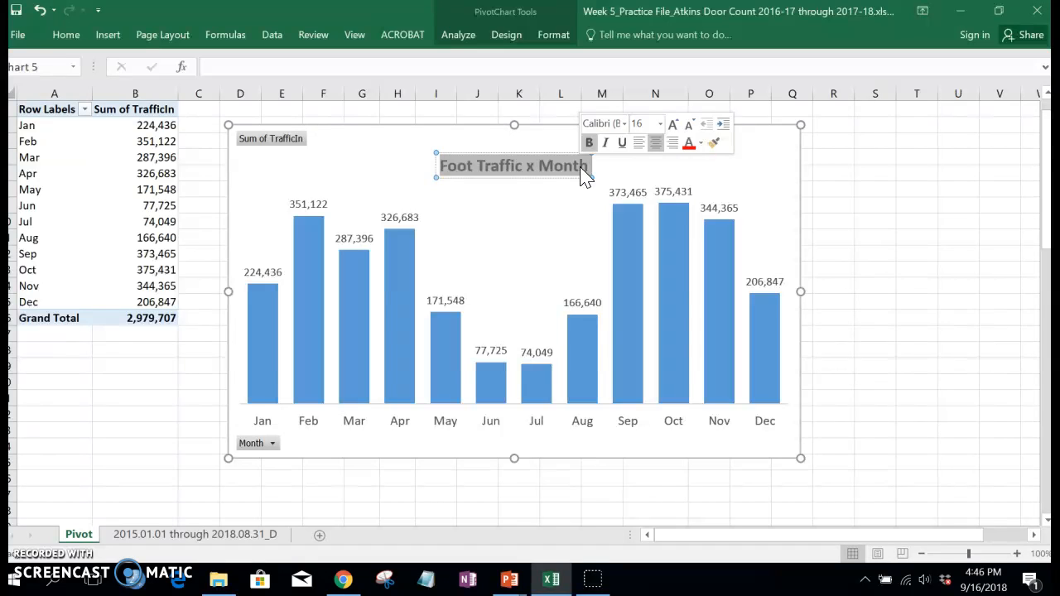
type("September and octo")
key("BackSpace")
key("BackSpace")
key("BackSpace")
key("BackSpace")
type("October are Busi")
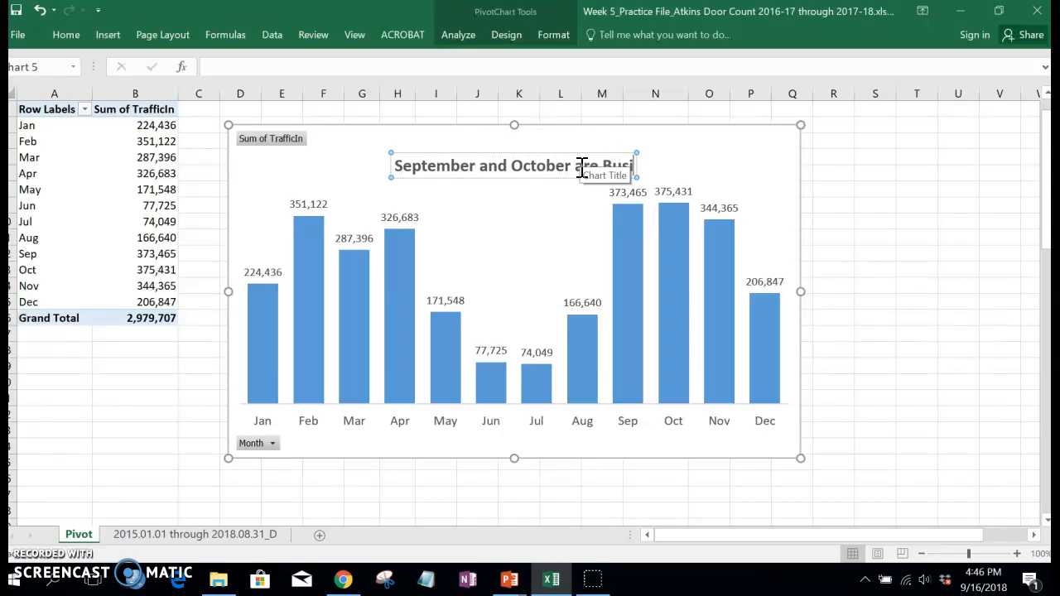
type("est at Atkins Library")
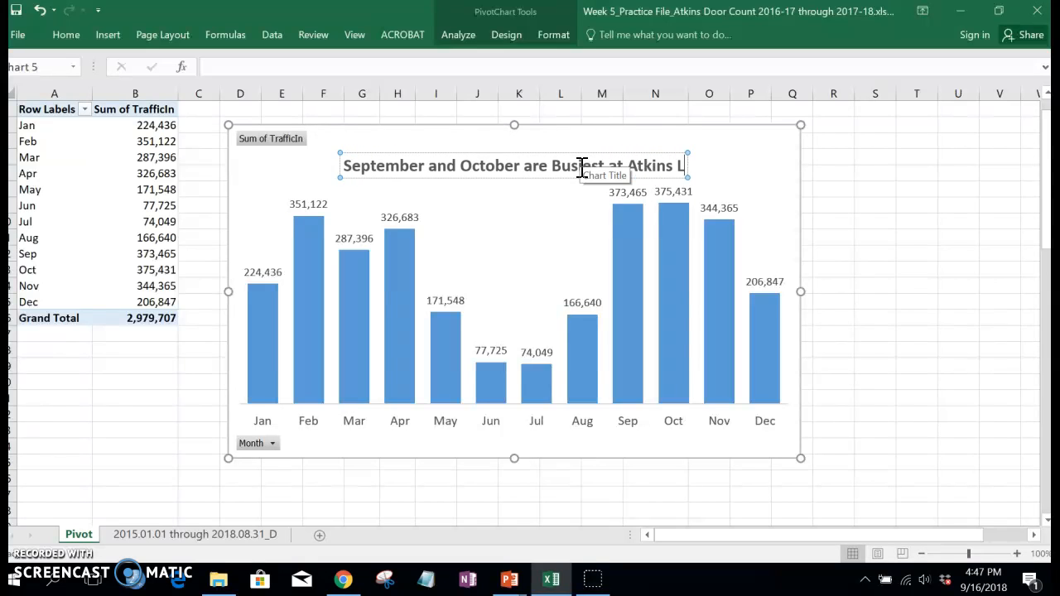
left_click(582, 159)
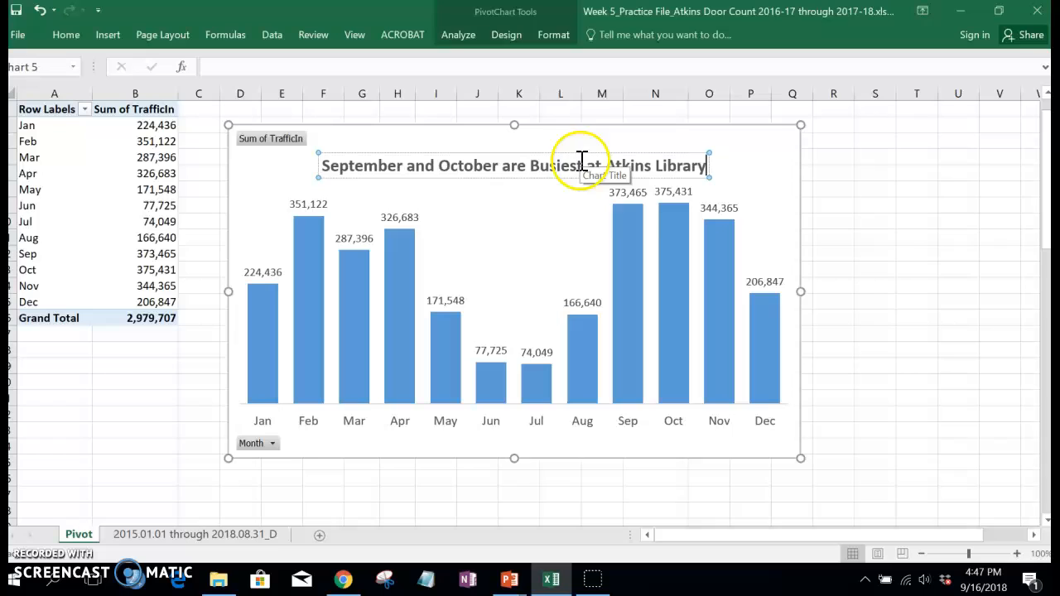
left_click(993, 244)
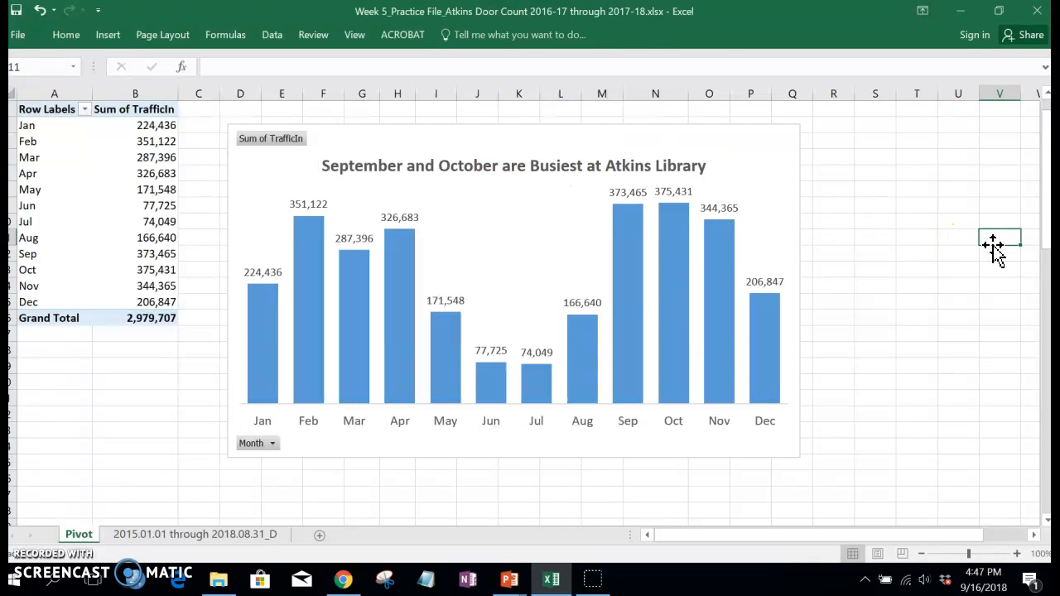
Step: Filter the chart's Month field to show only Aug, Sep, Oct, Nov and Dec
left_click(273, 447)
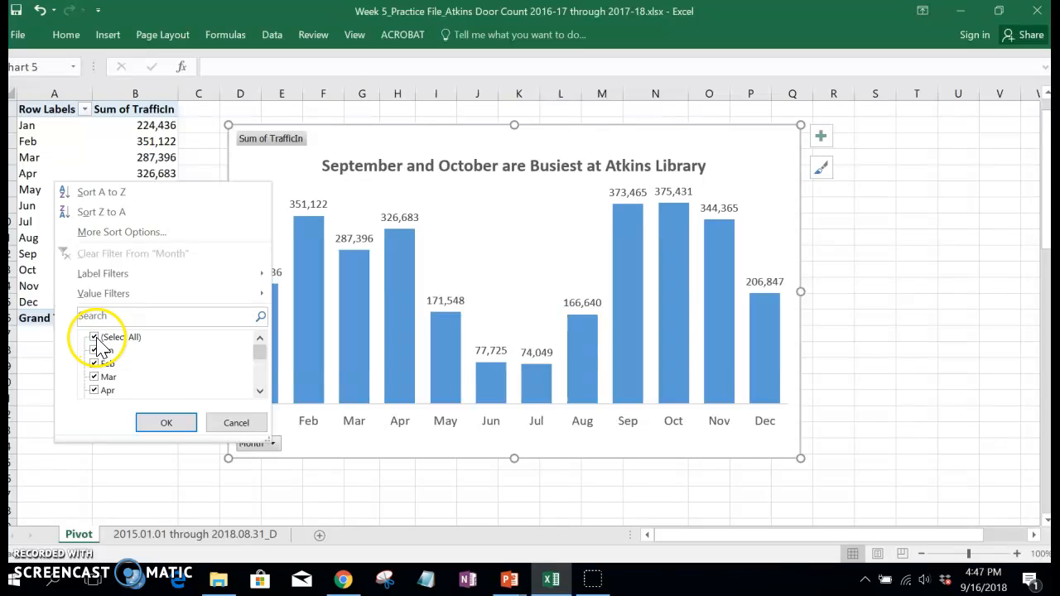
left_click(94, 337)
left_click_drag(261, 358, 256, 378)
left_click(96, 390)
left_click(94, 377)
left_click(94, 350)
left_click(93, 363)
left_click(93, 337)
left_click(158, 424)
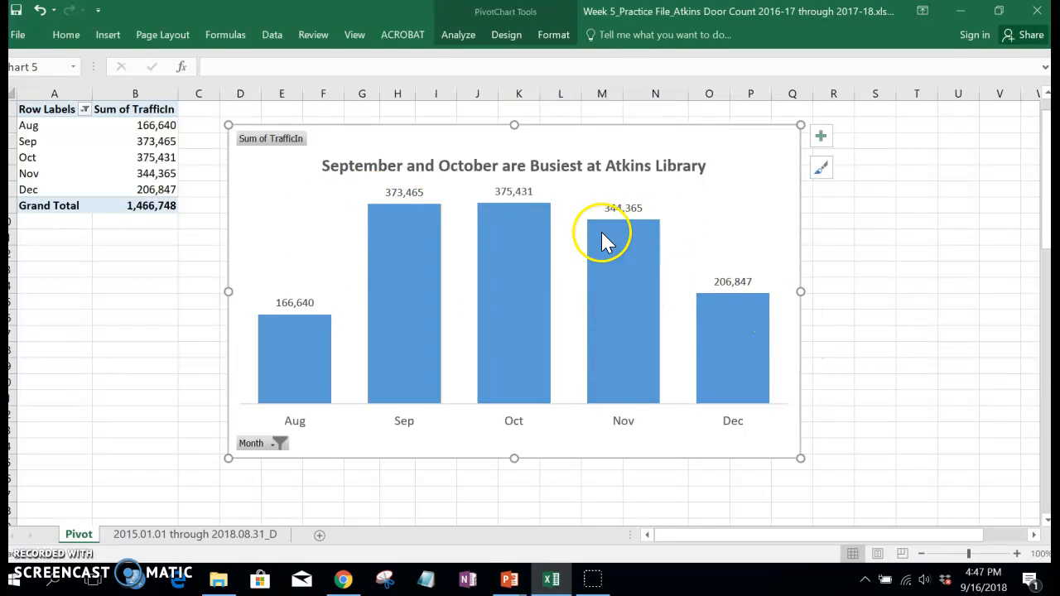
Step: Copy the whole filtered PivotChart
mouse_move(607, 249)
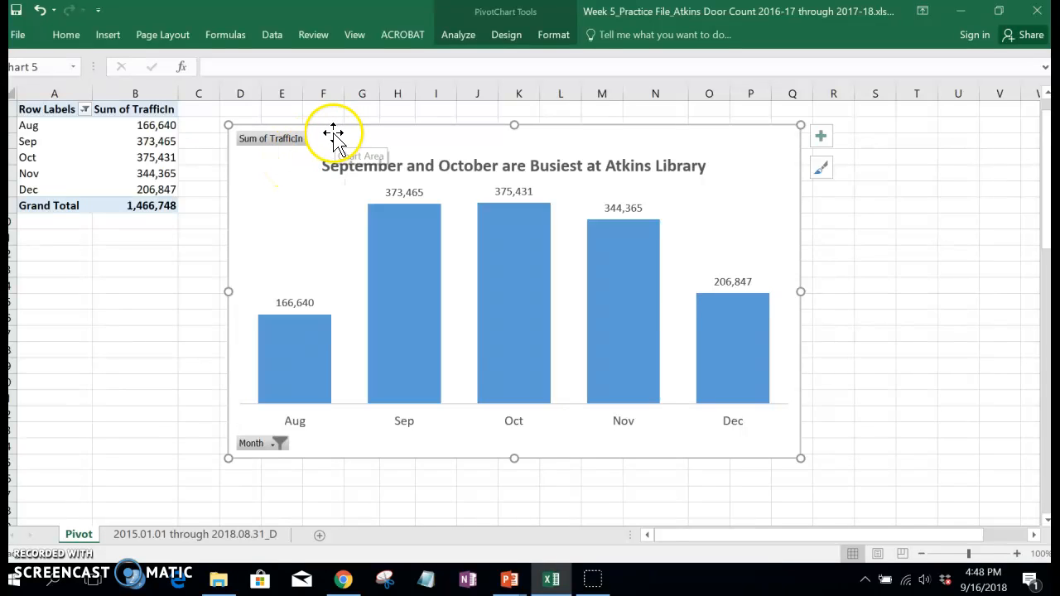
mouse_move(517, 587)
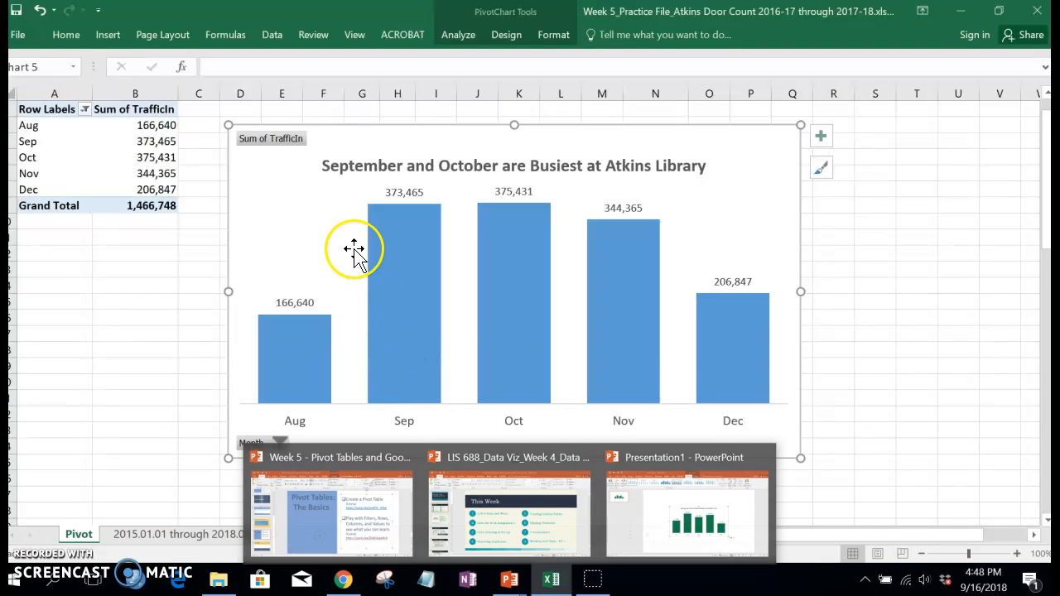
left_click(332, 135)
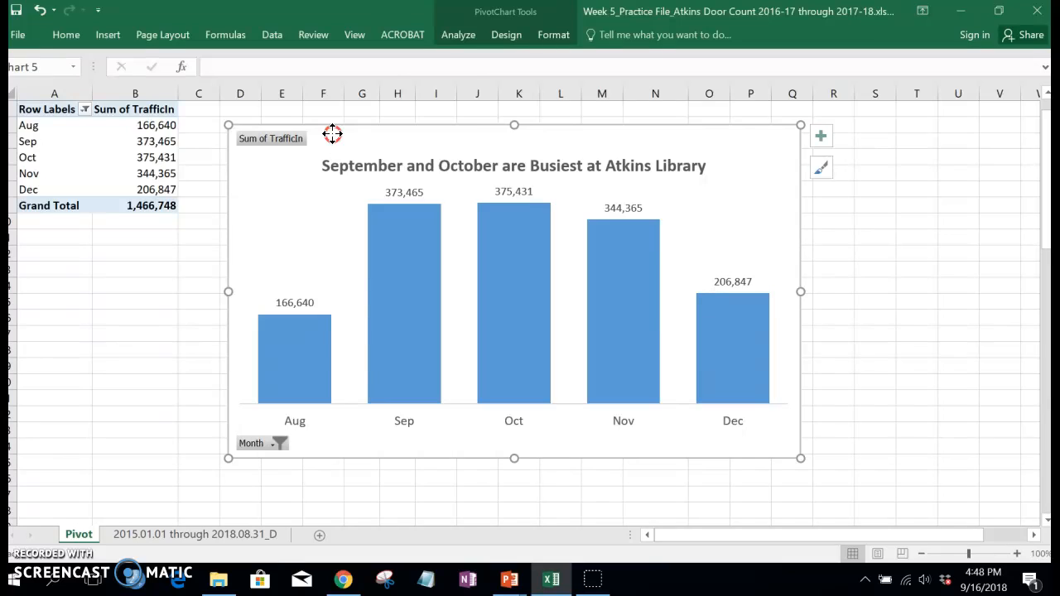
right_click(332, 135)
left_click(370, 185)
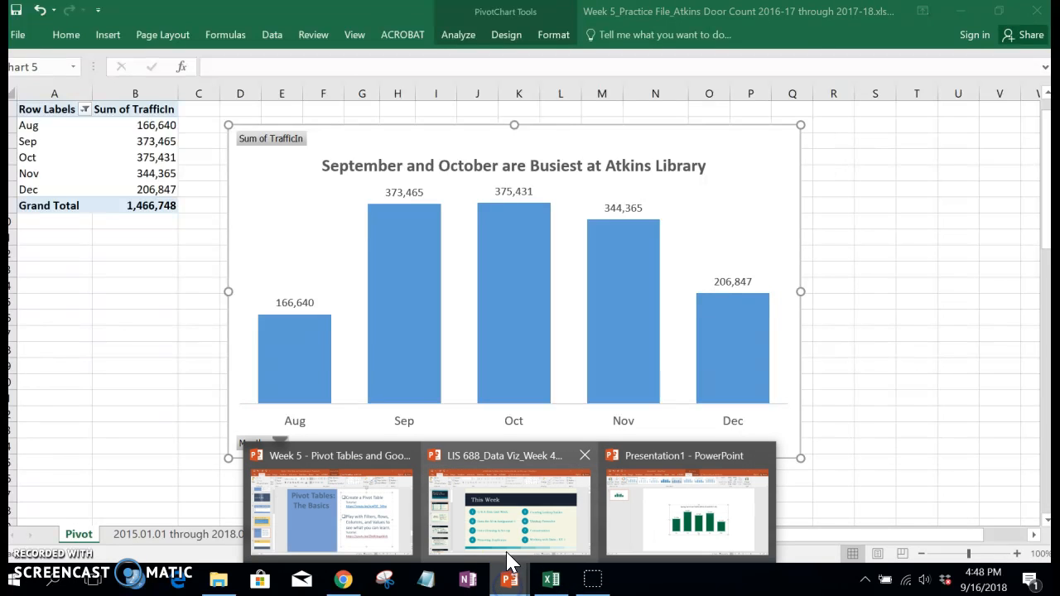
Step: Switch to Presentation1 in PowerPoint and replace the slide's existing chart with the copied one, using the destination theme and embedding the workbook
left_click(660, 500)
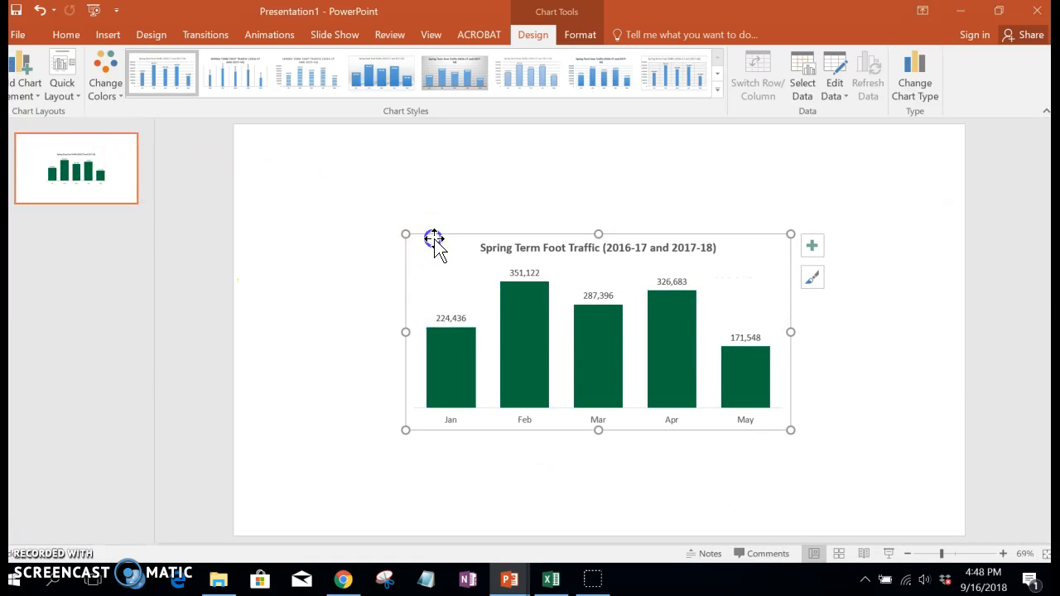
key("Delete")
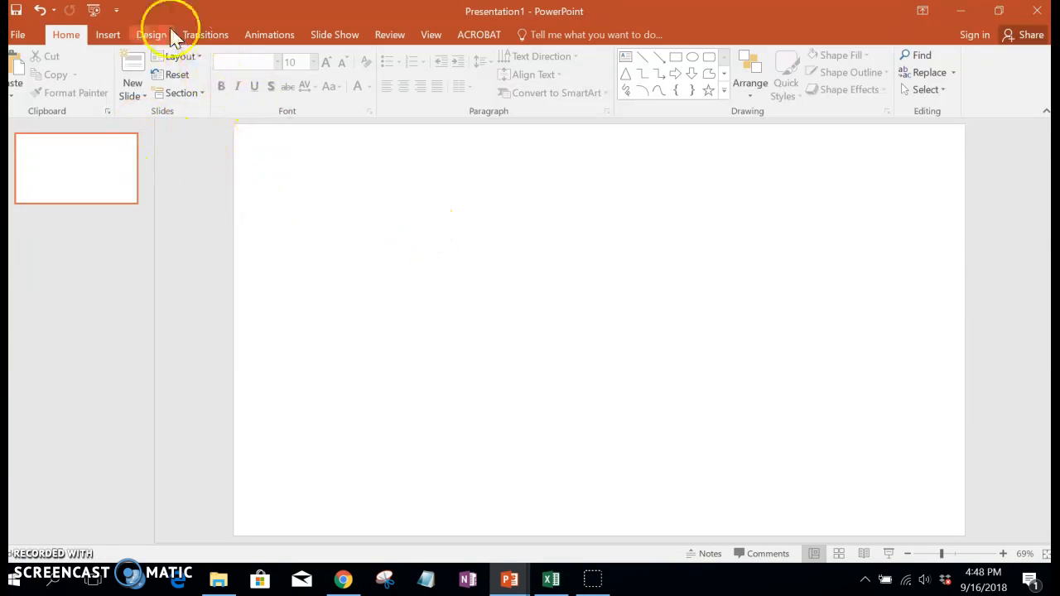
right_click(332, 202)
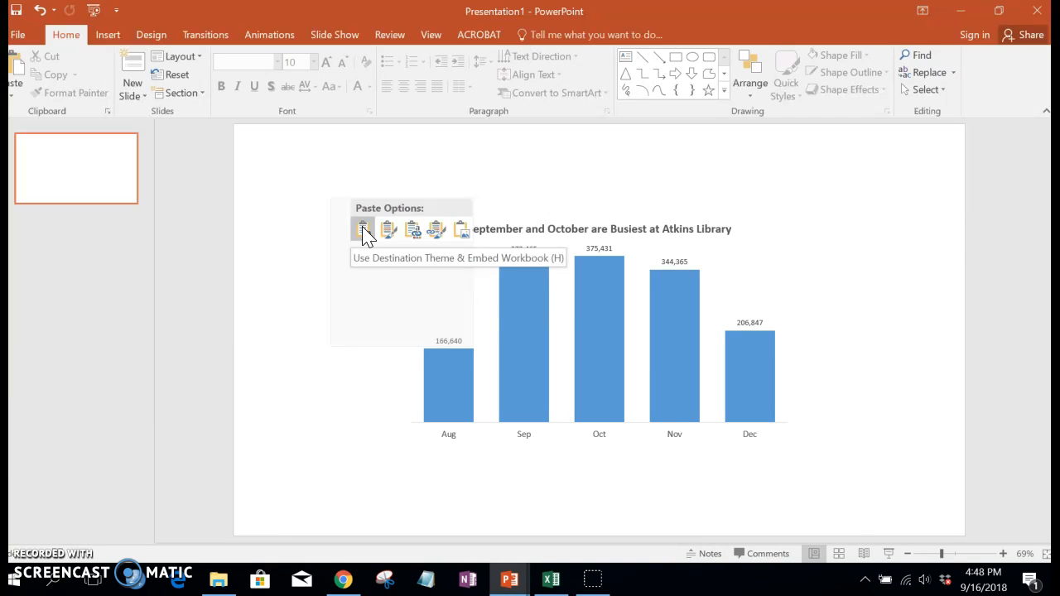
left_click(363, 231)
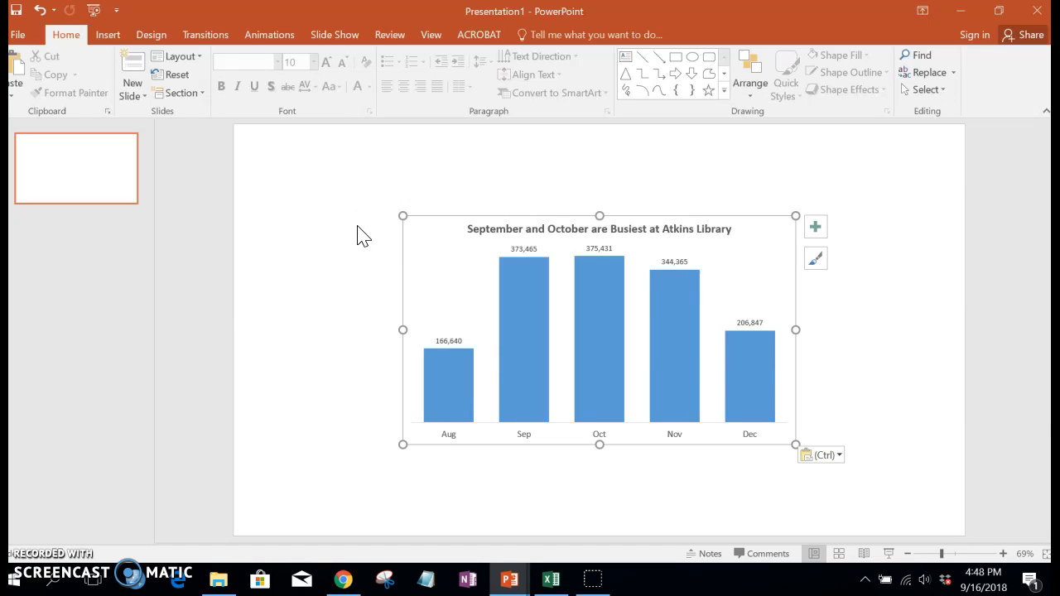
Step: Open the data series formatting options for the pasted chart's columns to review the overlap and gap width settings
mouse_move(526, 288)
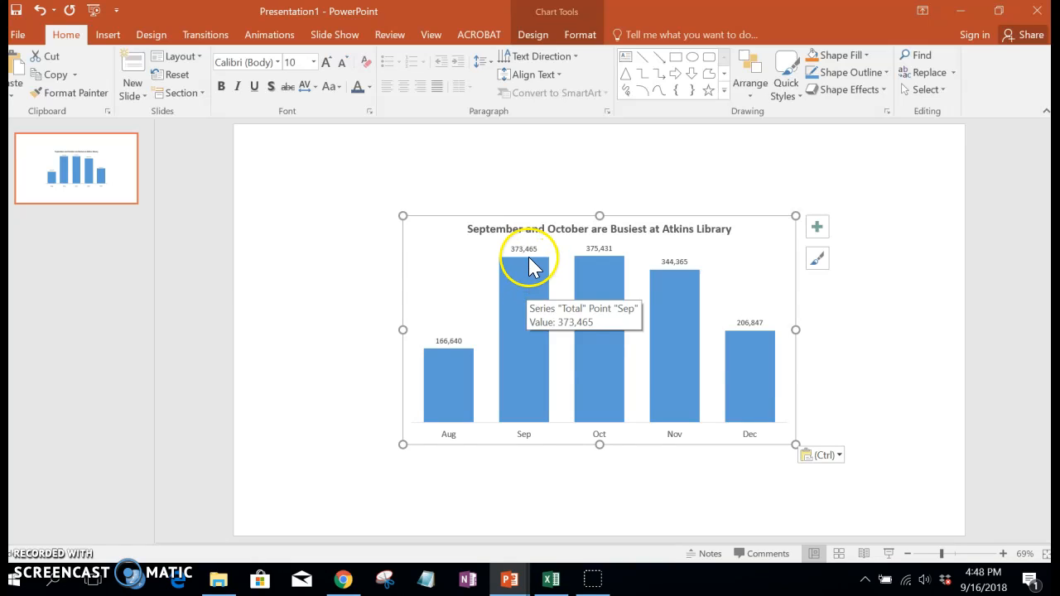
left_click(523, 288)
double_click(522, 287)
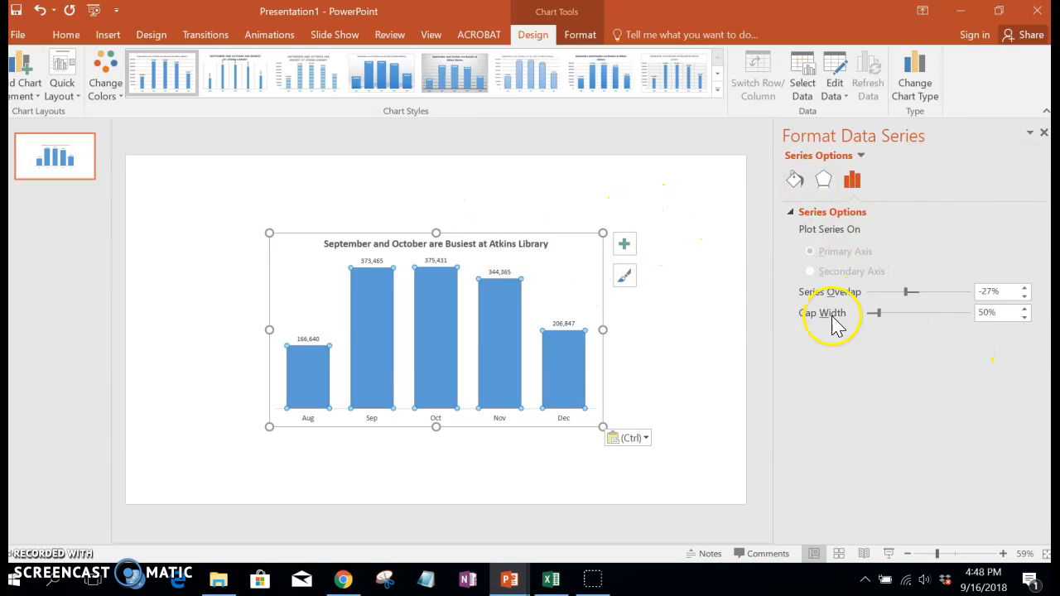
left_click(669, 260)
Step: Enlarge the pasted chart from its corners so it fills most of the slide
left_click(497, 290)
left_click_drag(603, 230, 685, 192)
left_click_drag(267, 425, 177, 470)
mouse_move(179, 190)
left_mouse_down()
mouse_move(307, 260)
mouse_move(260, 204)
mouse_move(174, 188)
left_mouse_up()
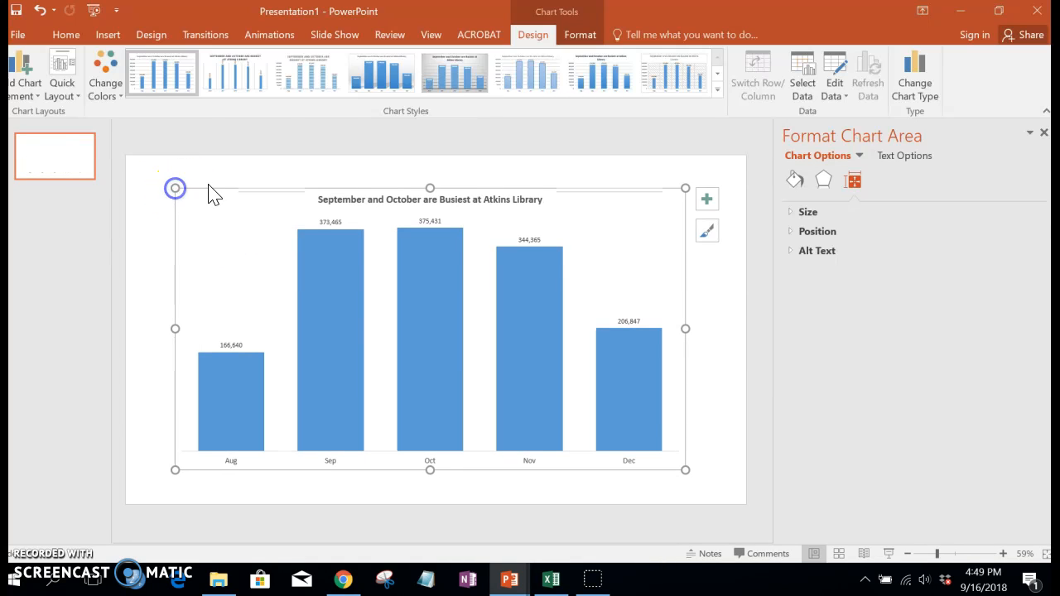
left_click(210, 174)
left_click(321, 219)
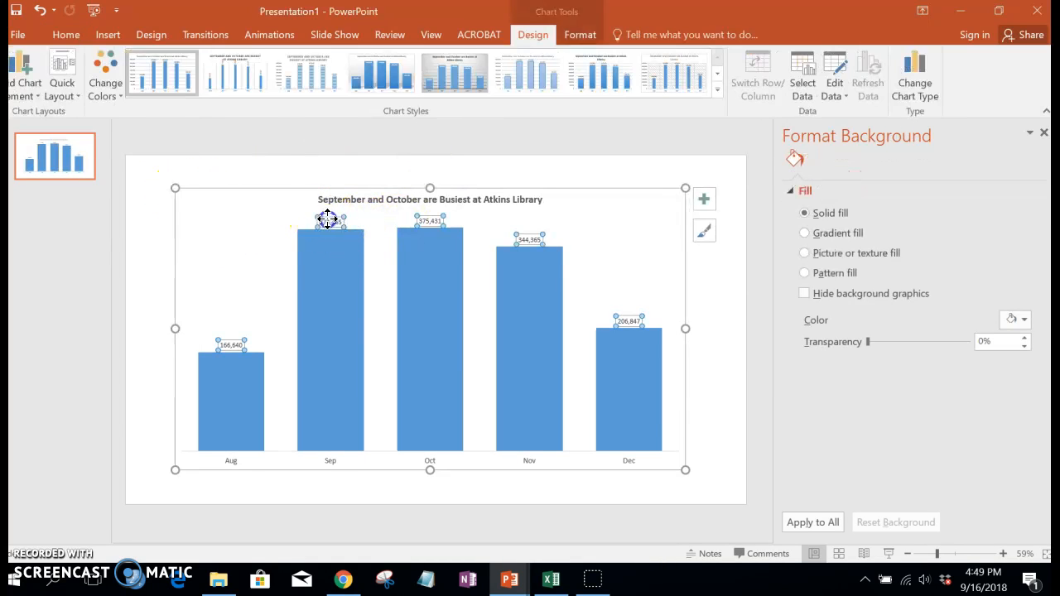
left_click_drag(690, 471, 701, 478)
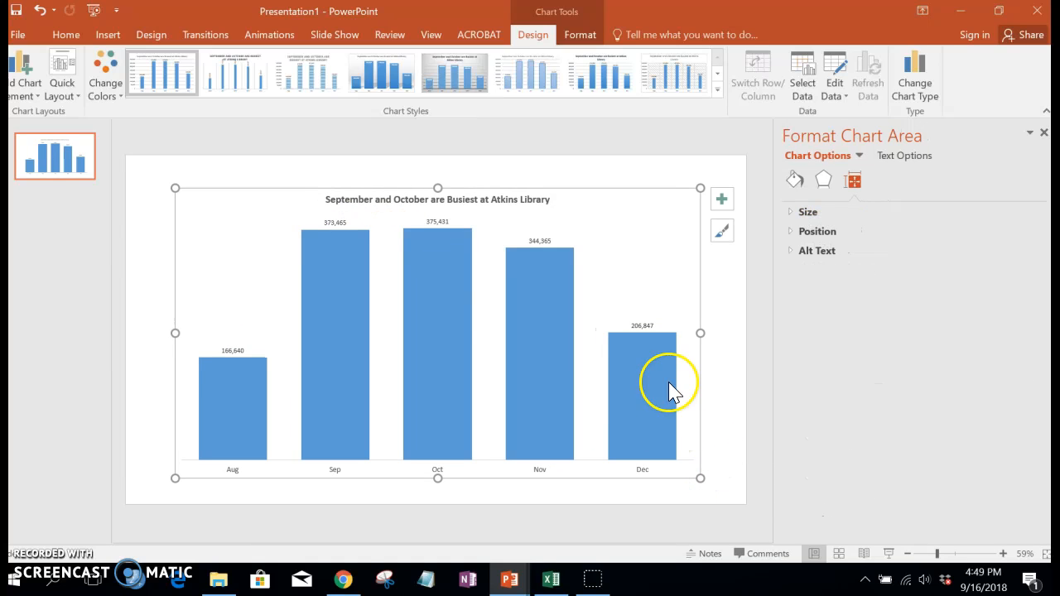
Step: Set the font size of the chart's data labels to 18
left_click(338, 223)
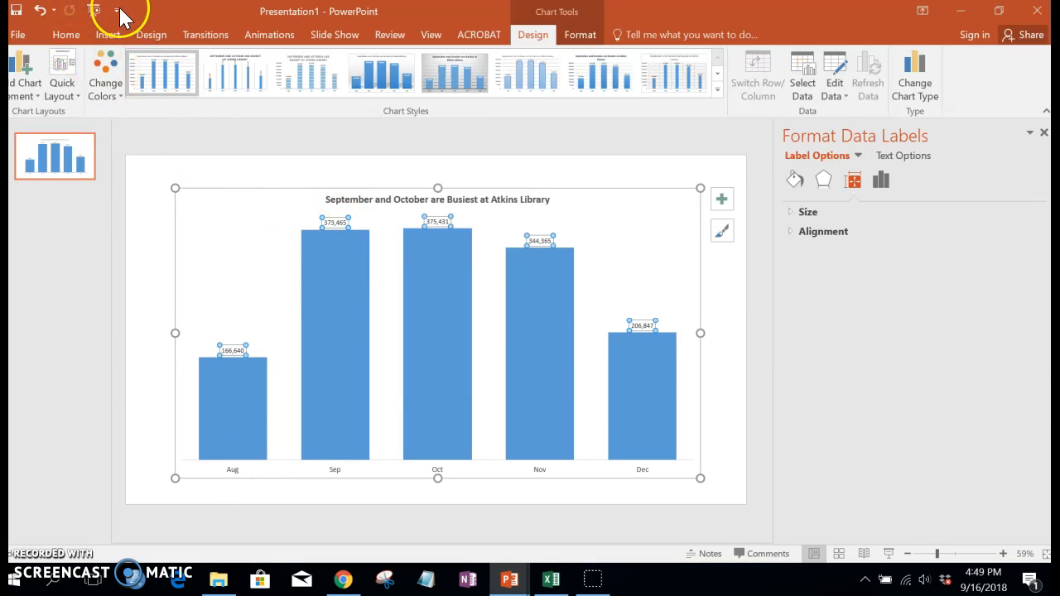
left_click(65, 35)
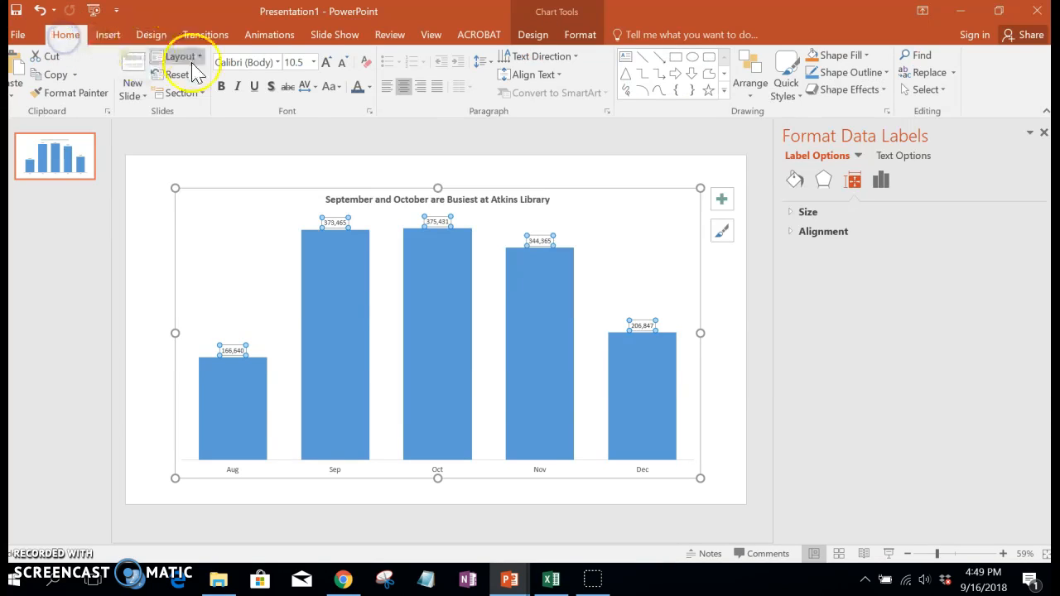
left_click(314, 62)
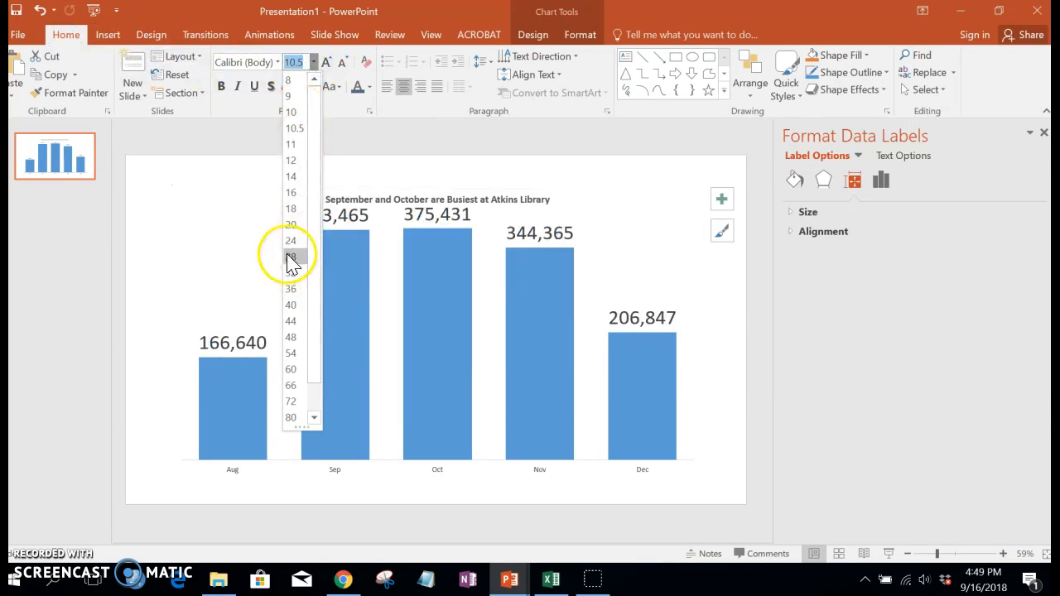
left_click(297, 210)
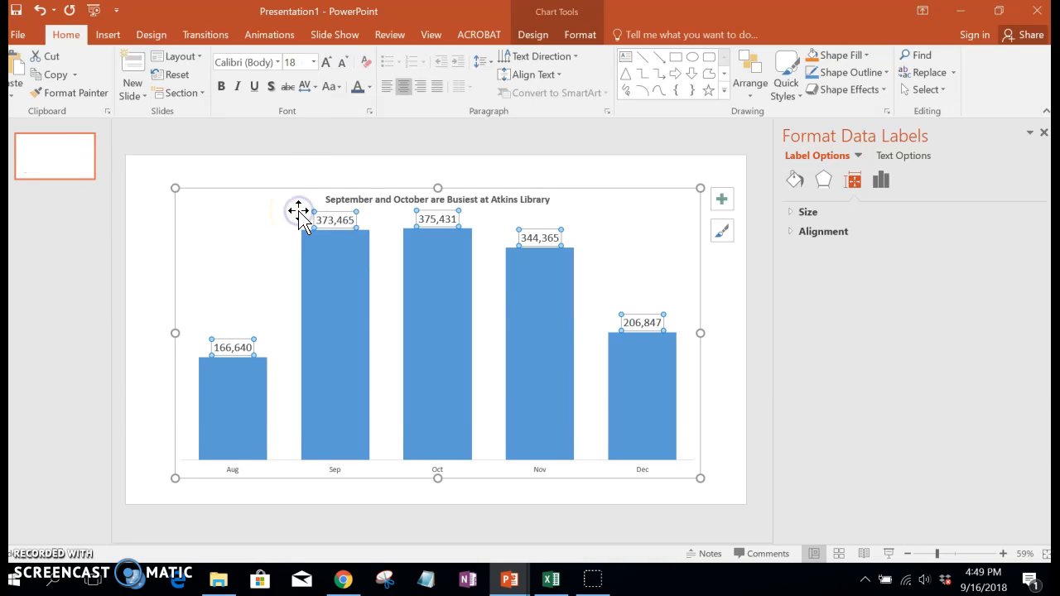
Step: Set the font size of the month labels on the slide chart's horizontal axis to 18
left_click(234, 468)
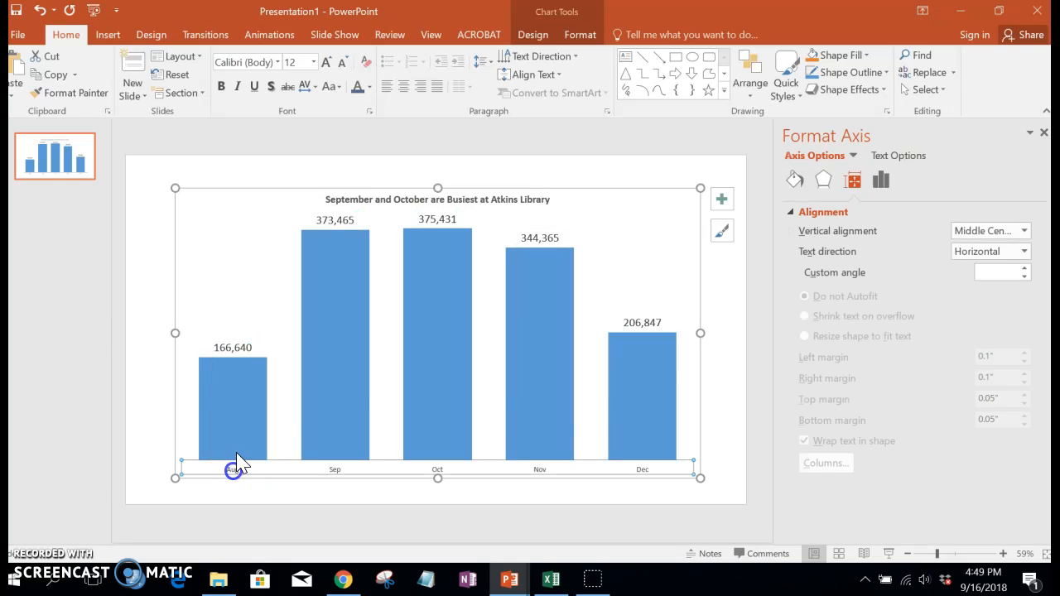
left_click(314, 63)
left_click(293, 208)
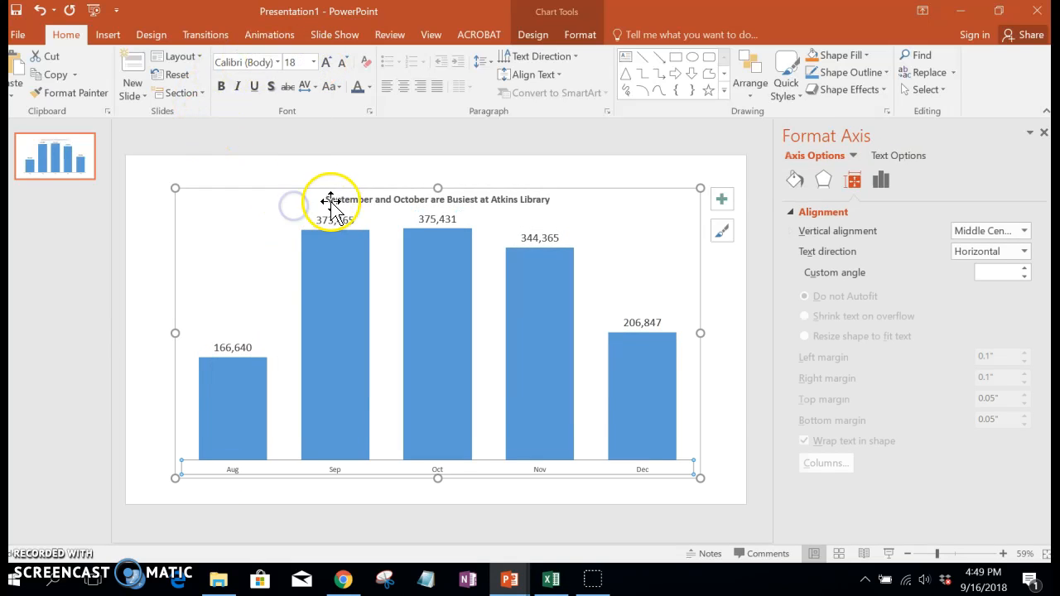
Step: Set the font size of the slide chart's title to 28
left_click(329, 200)
left_click(313, 62)
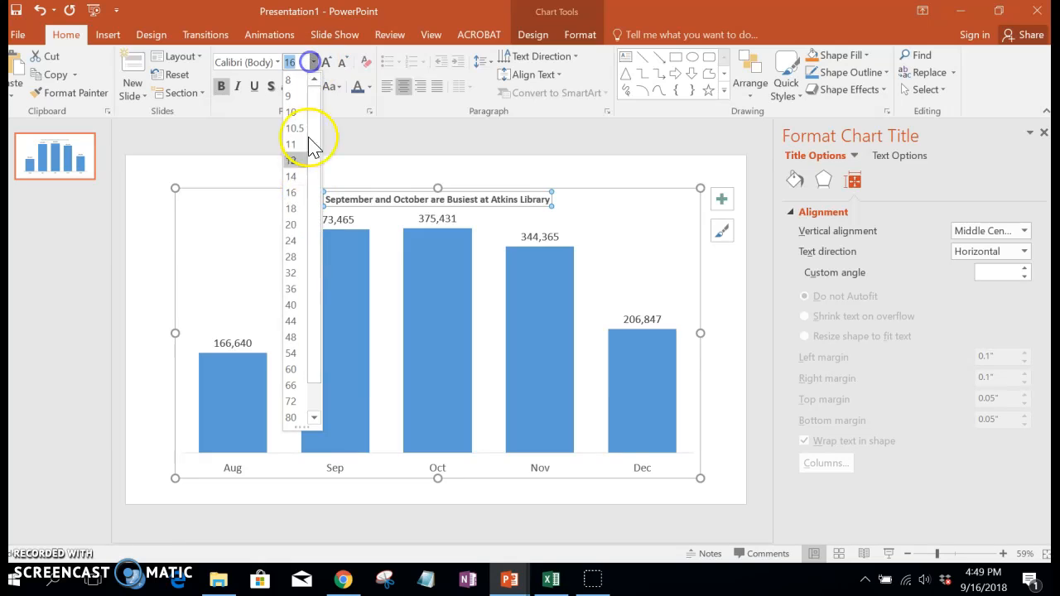
left_click(294, 257)
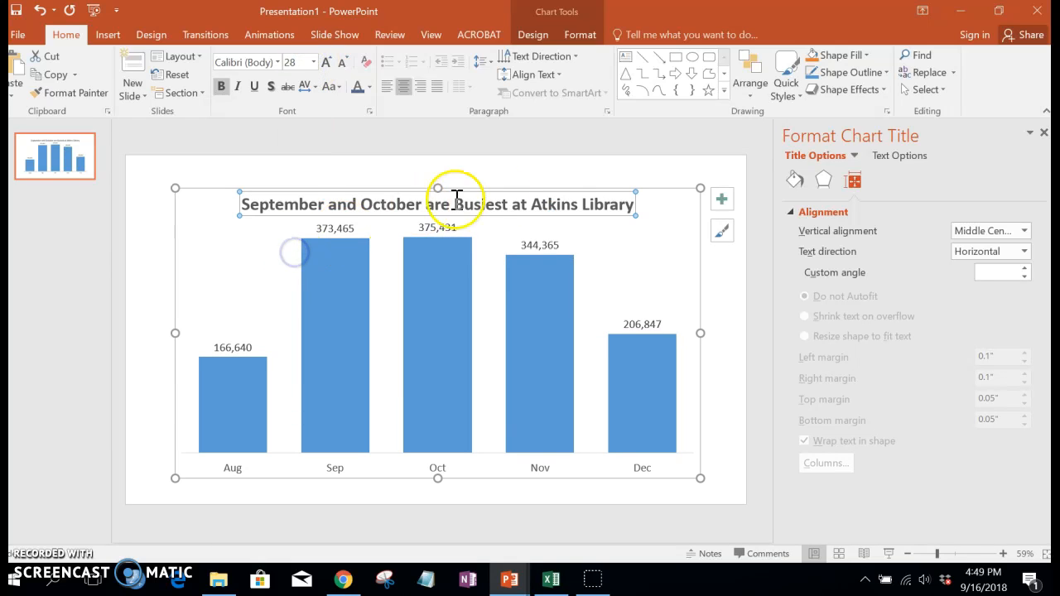
left_click(541, 166)
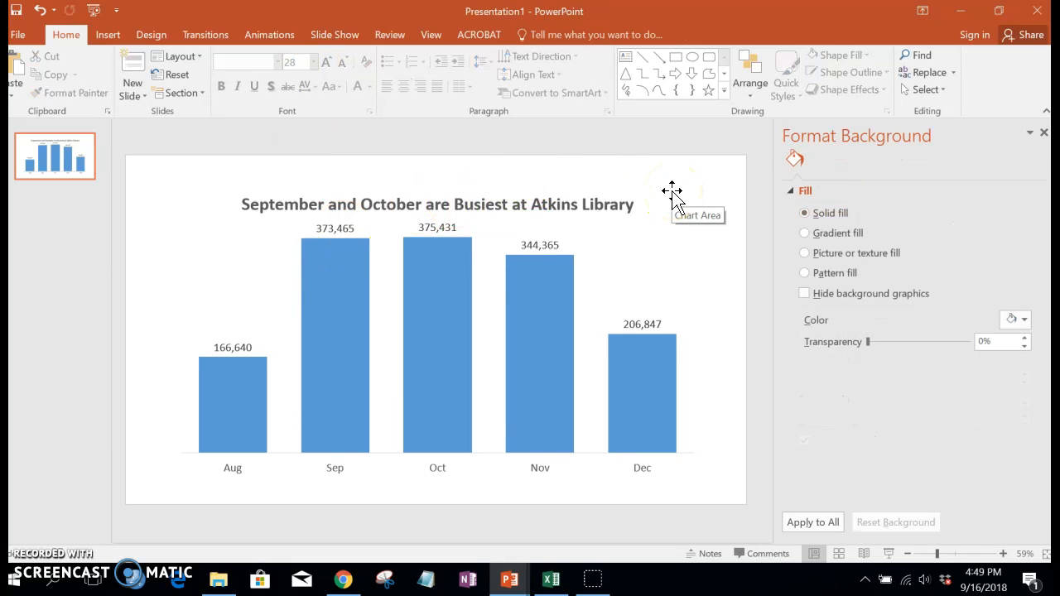